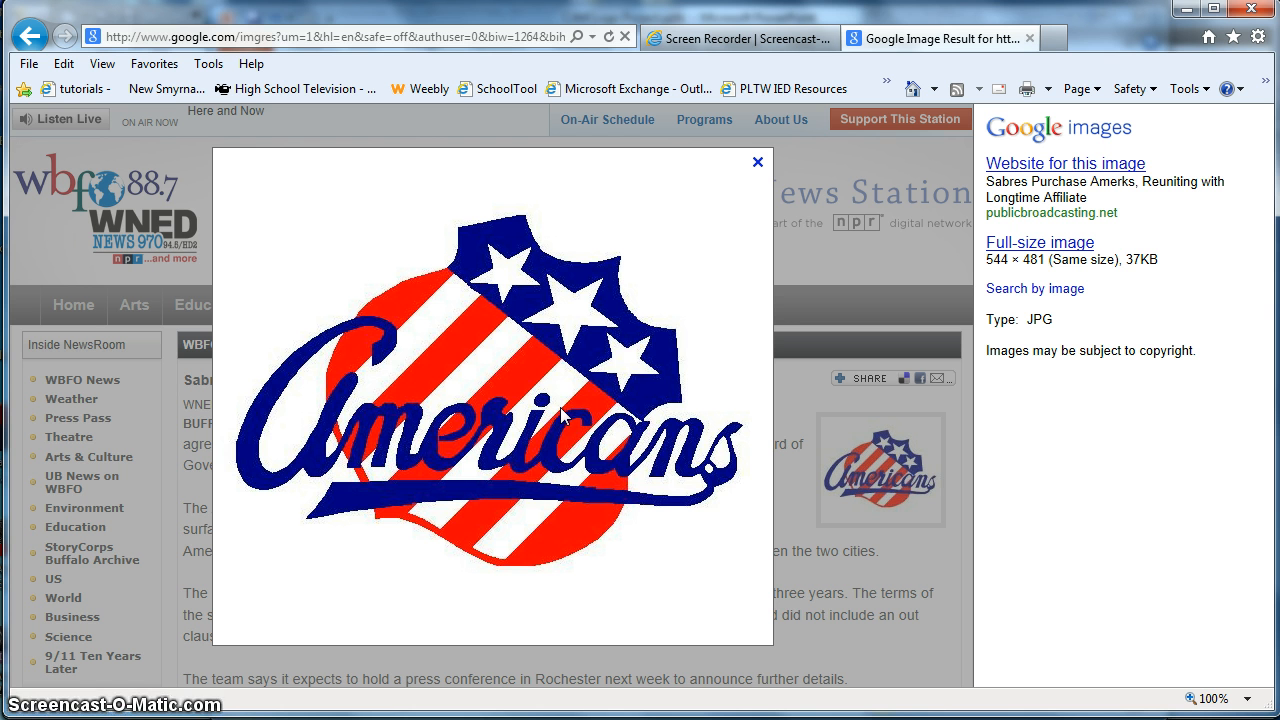
Save the Americans logo picture as amerks.jpg in the Pictures library, replacing the existing file.
right_click(493, 361)
left_click(590, 466)
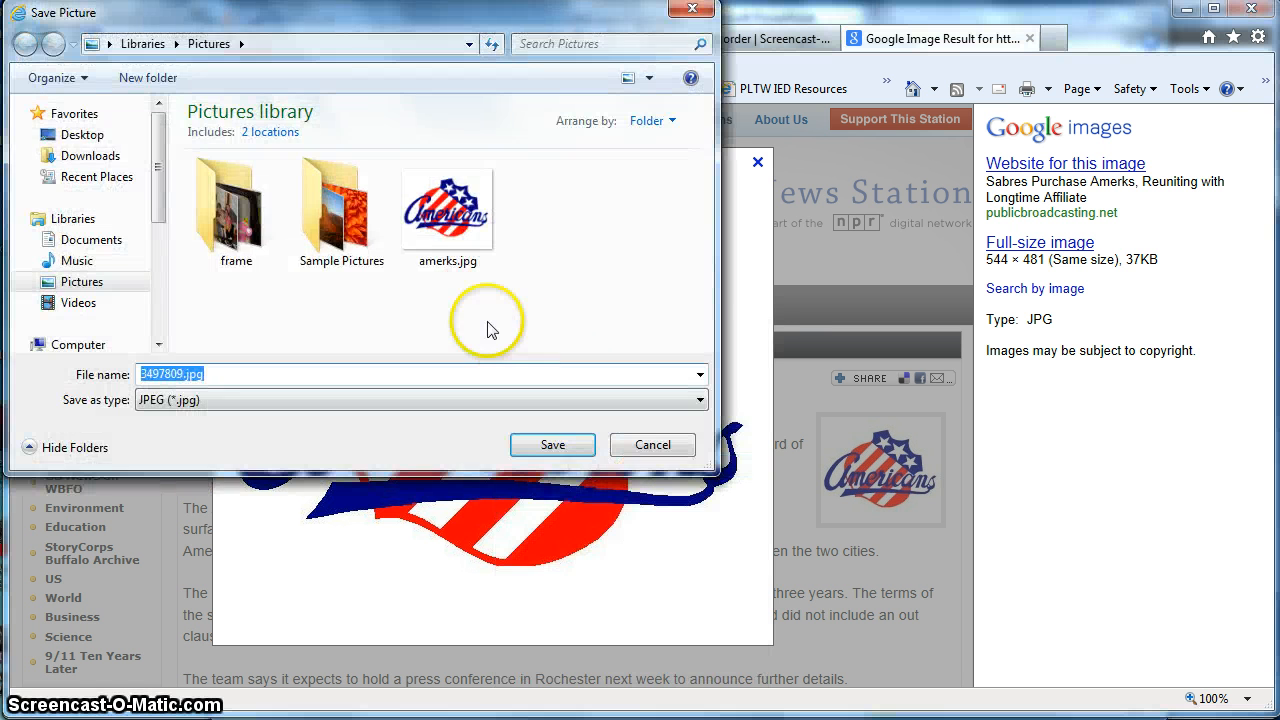
left_click(452, 237)
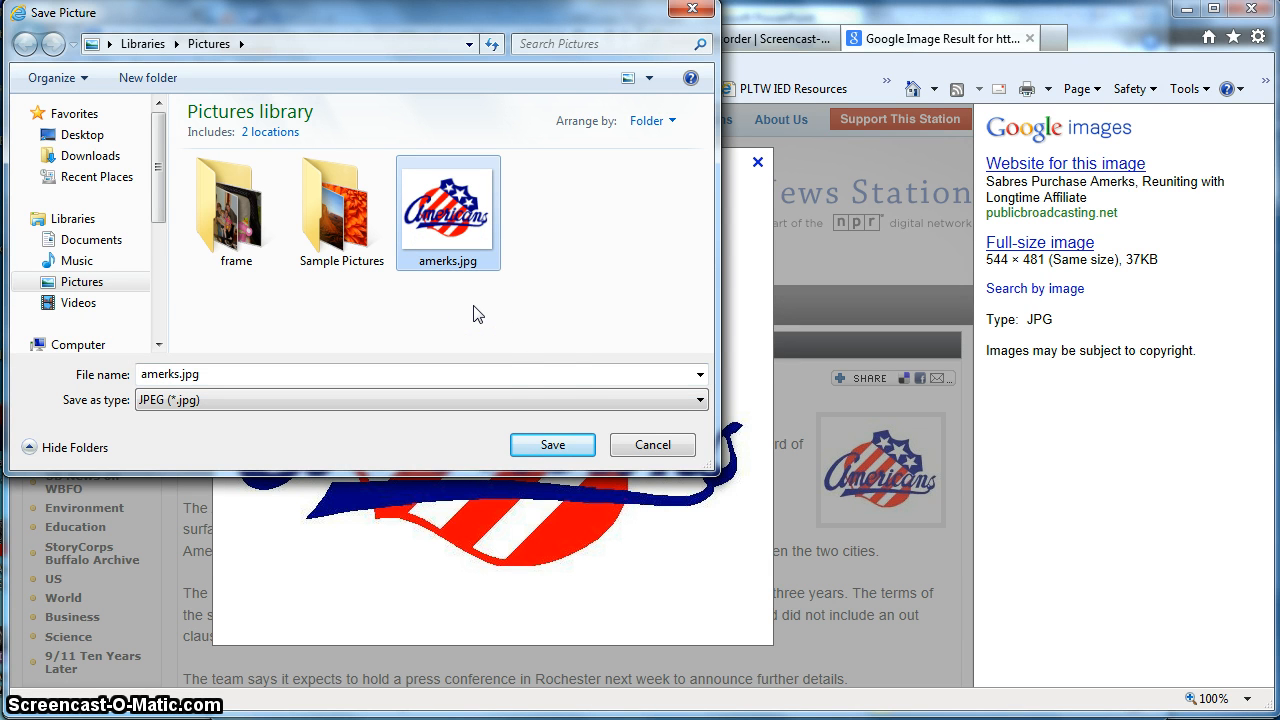
left_click(553, 445)
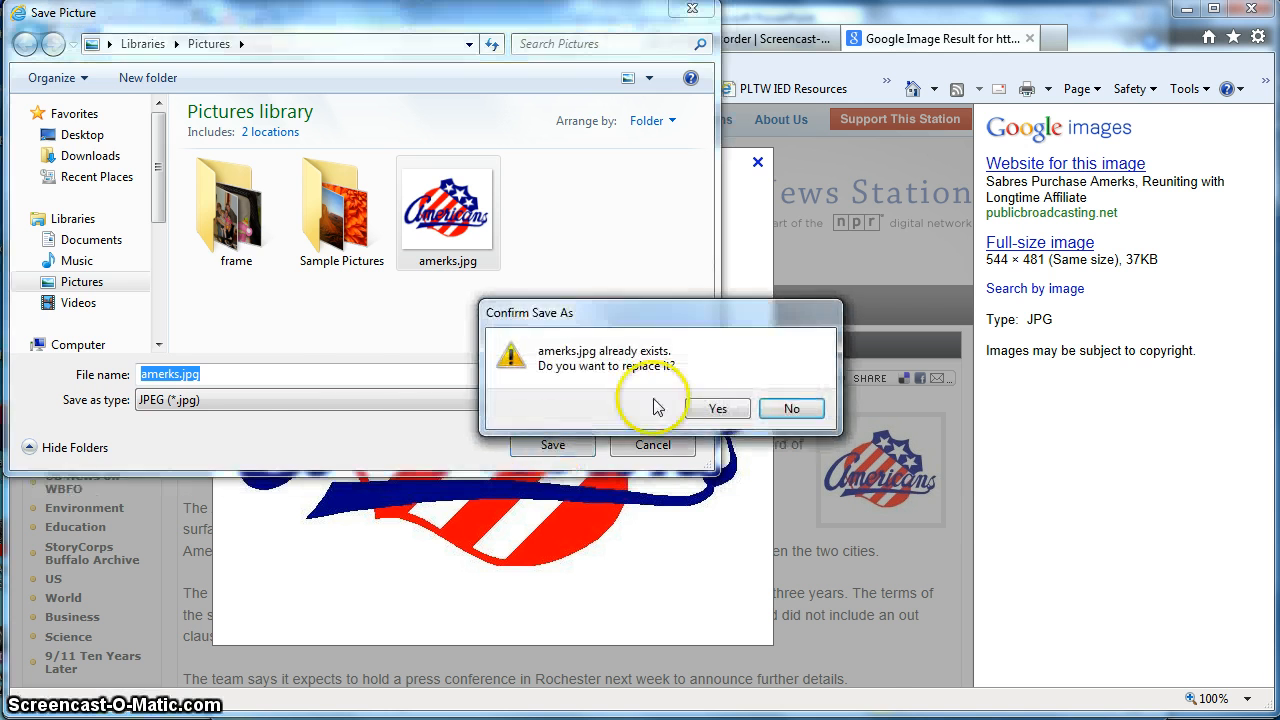
left_click(714, 406)
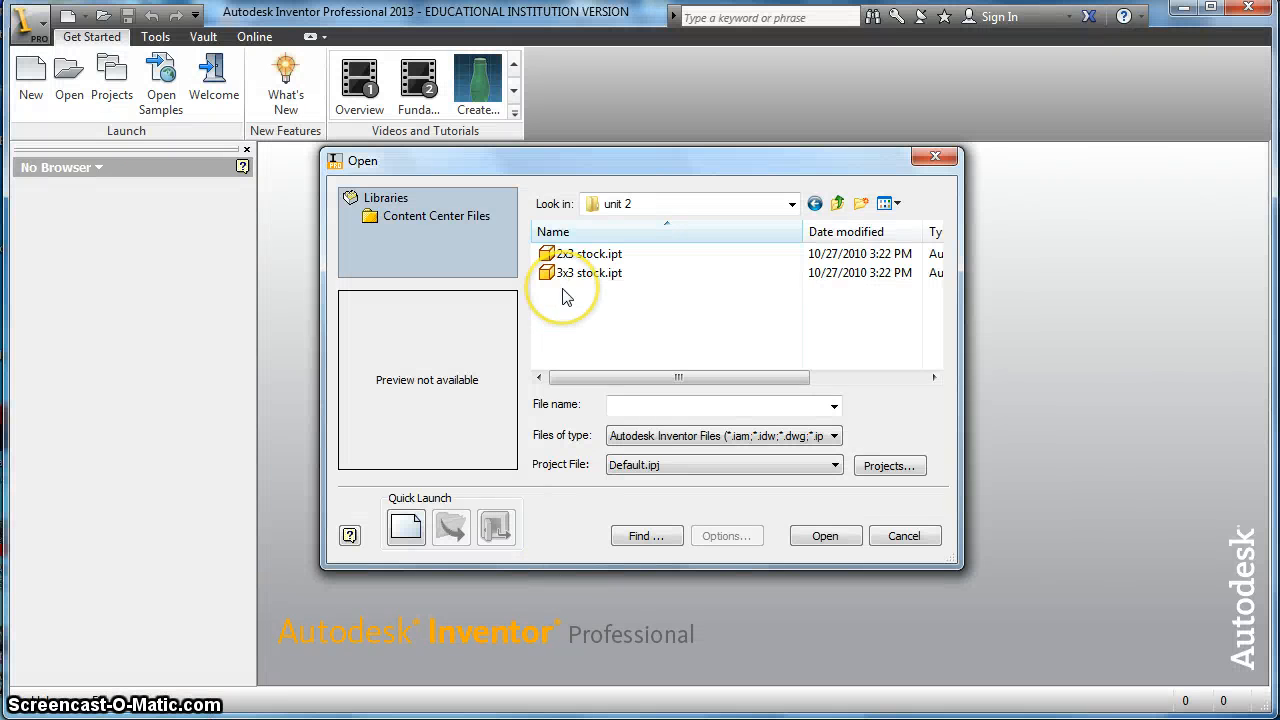
In Autodesk Inventor, open 3x3 stock.ipt from the unit 2 folder and convert its color styles to Appearances.
left_click(629, 203)
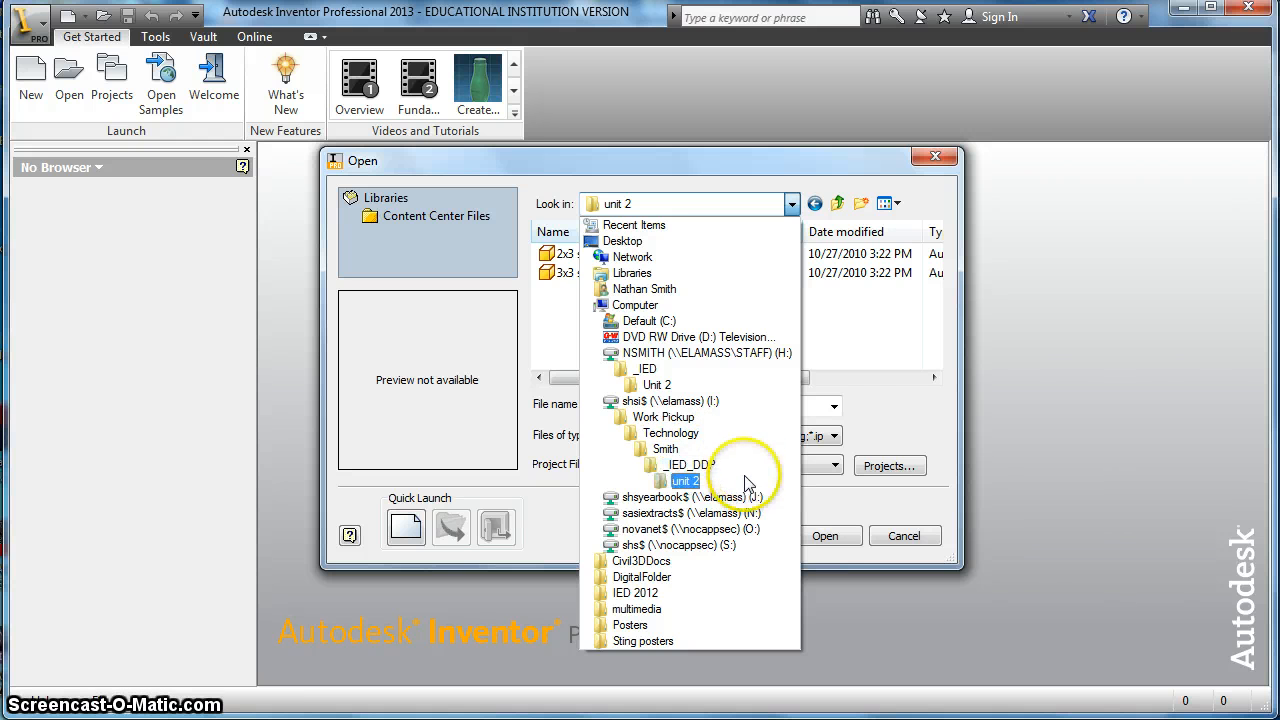
left_click(845, 343)
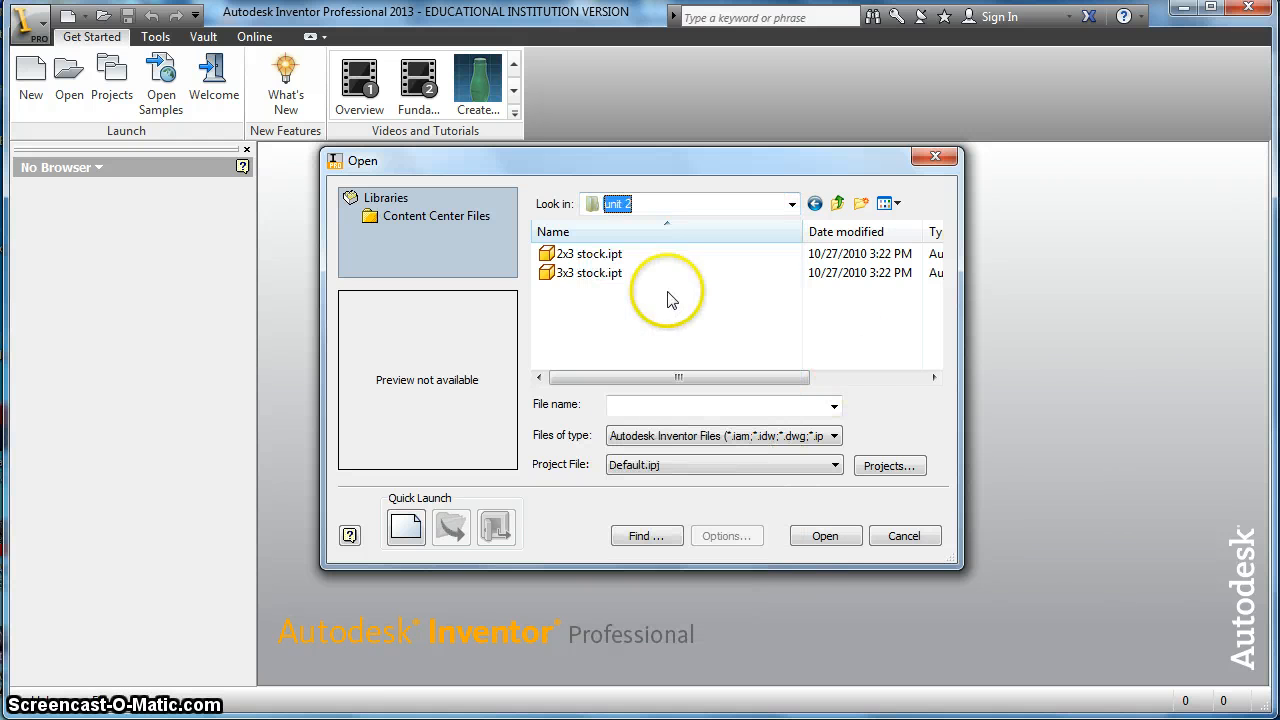
double_click(601, 274)
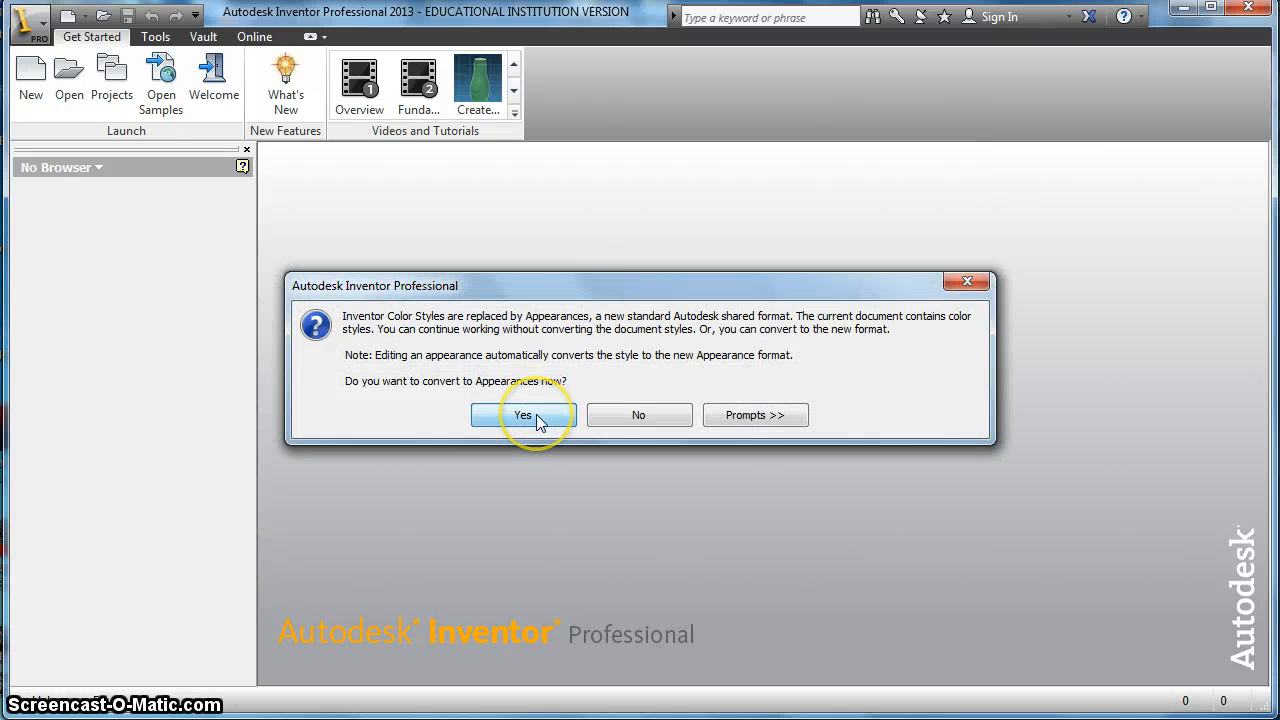
left_click(536, 414)
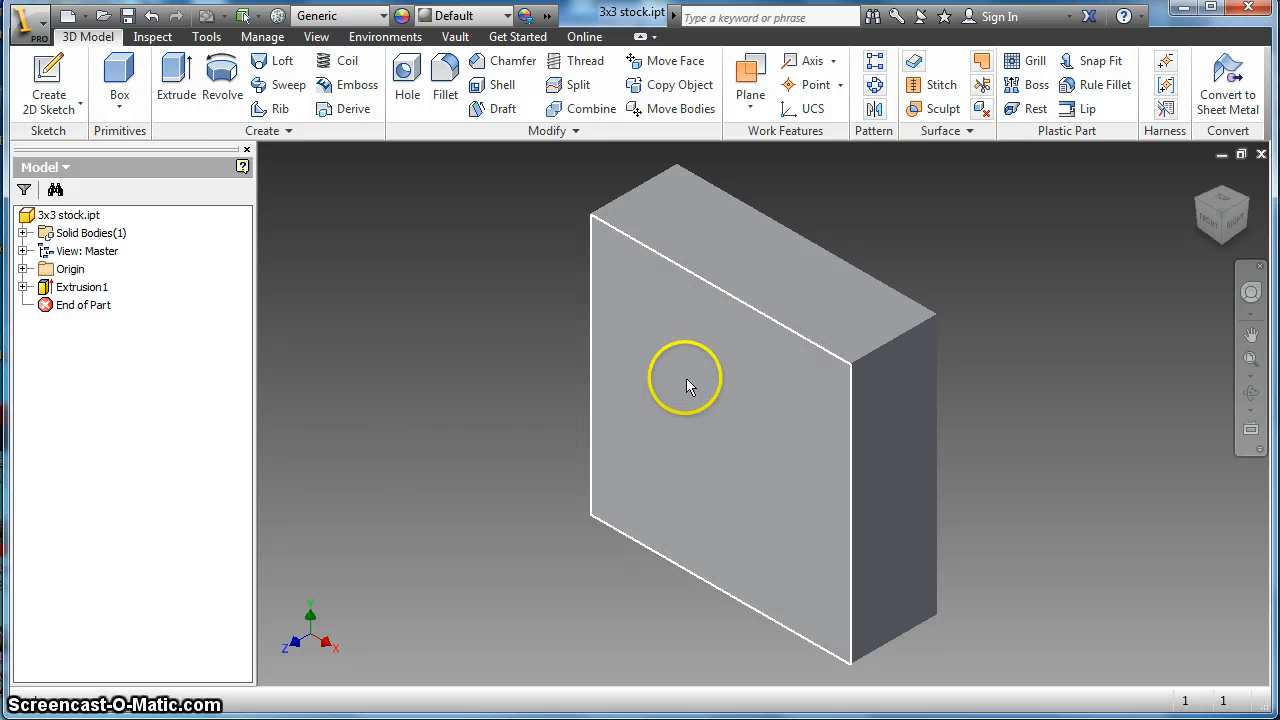
Start a sketch on the block's front face and choose amerks.jpg from the Pictures library as the image to insert.
right_click(686, 380)
left_click(690, 438)
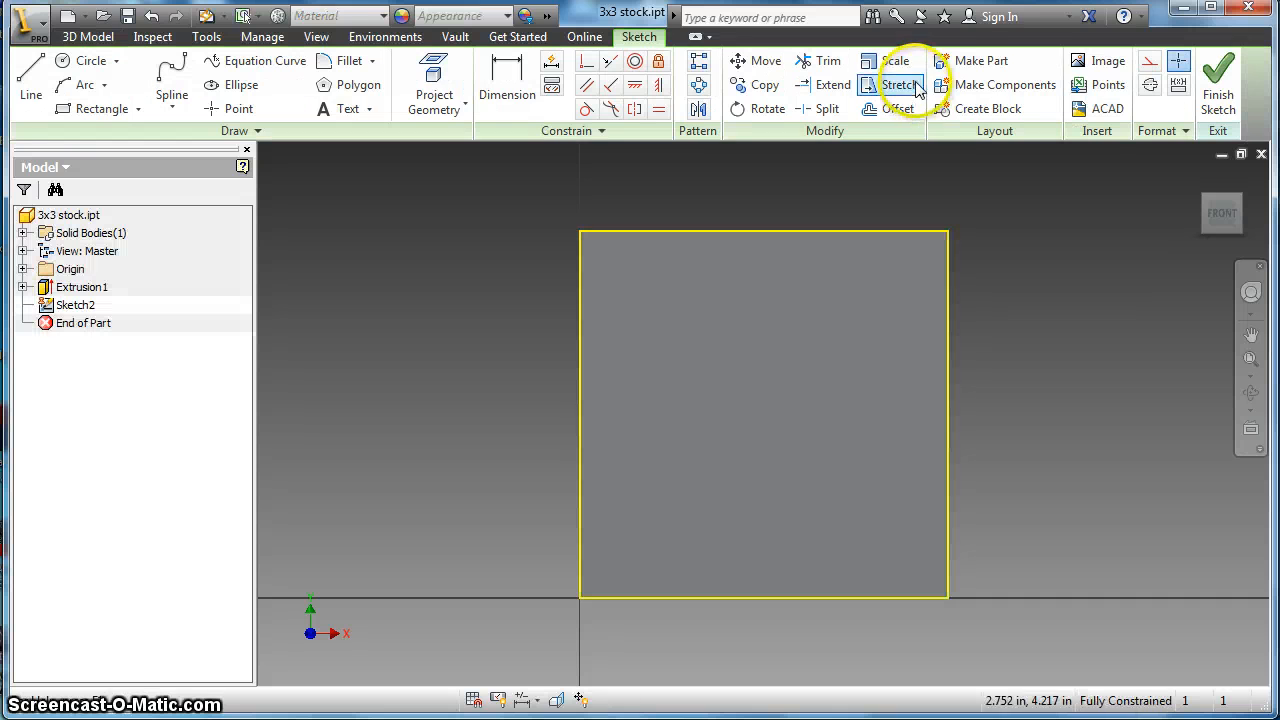
left_click(1107, 62)
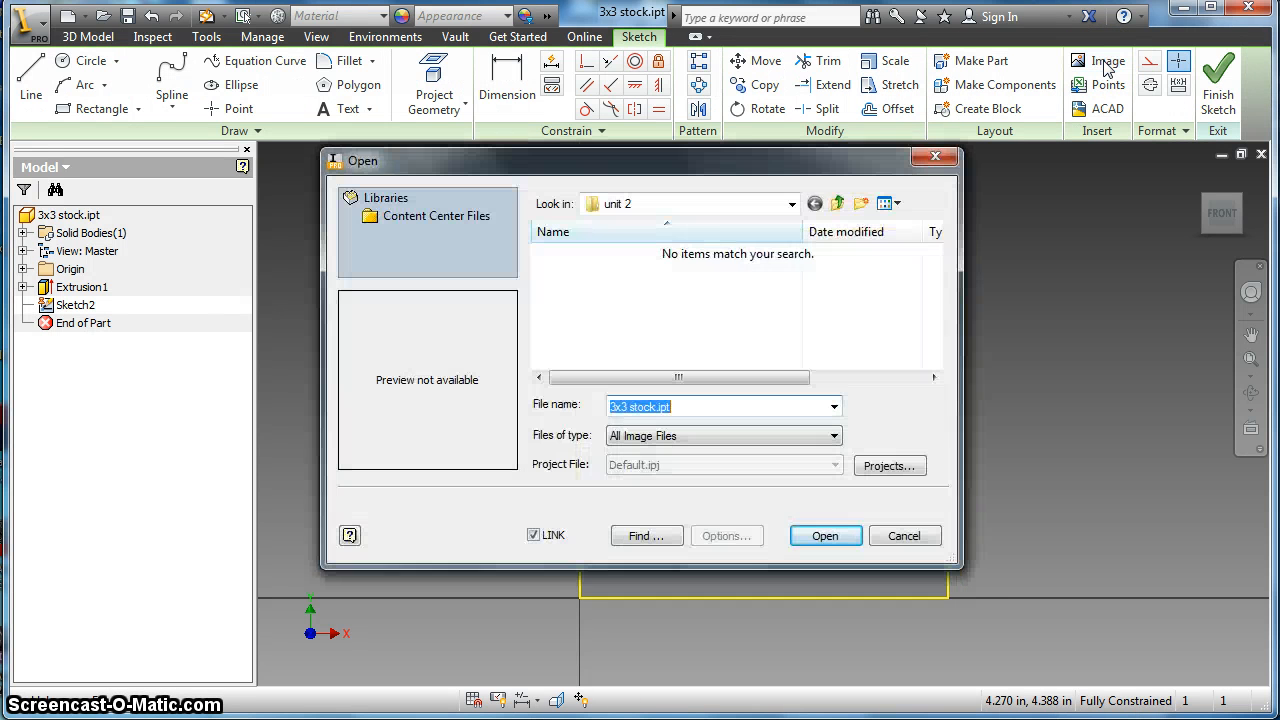
left_click(721, 206)
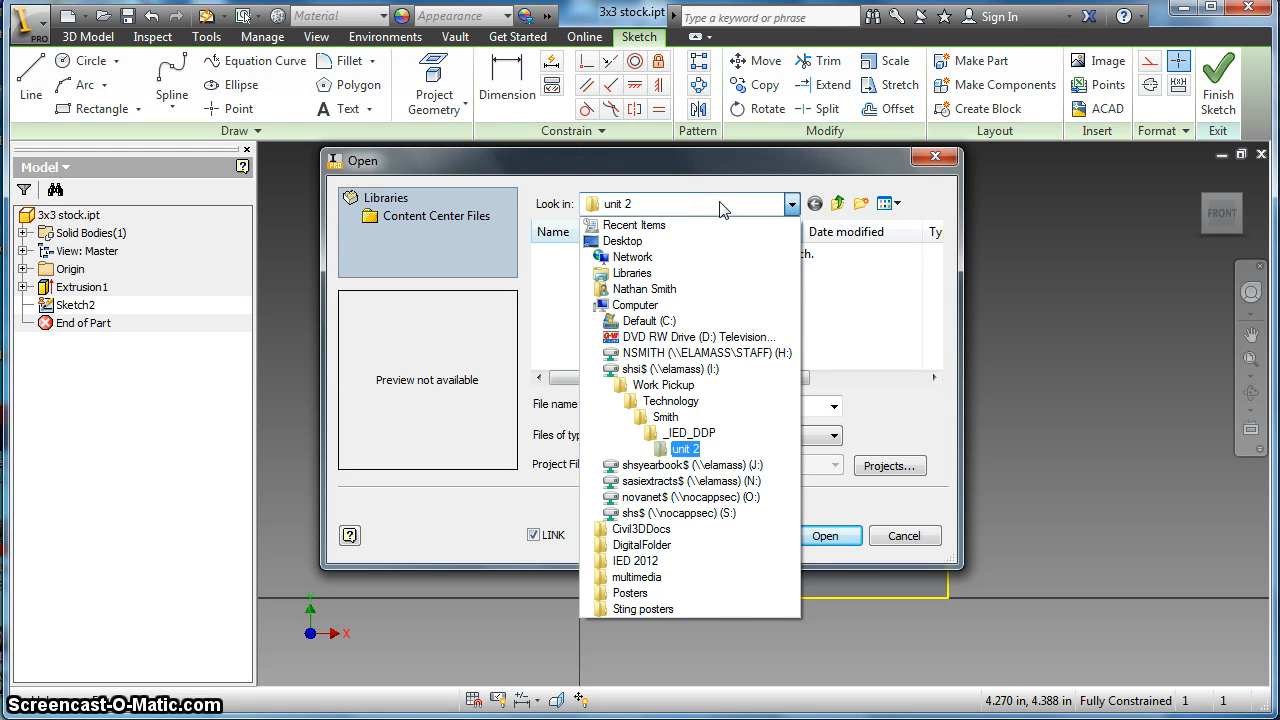
left_click(714, 274)
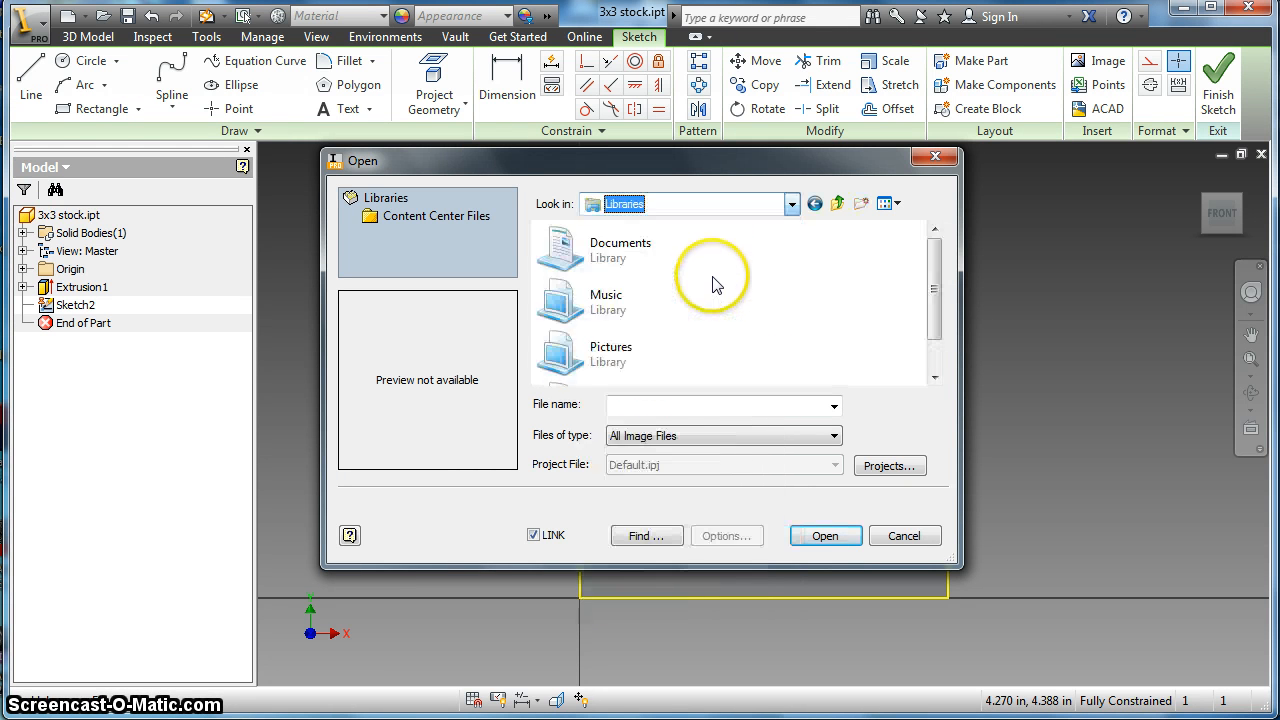
double_click(630, 358)
left_click(797, 282)
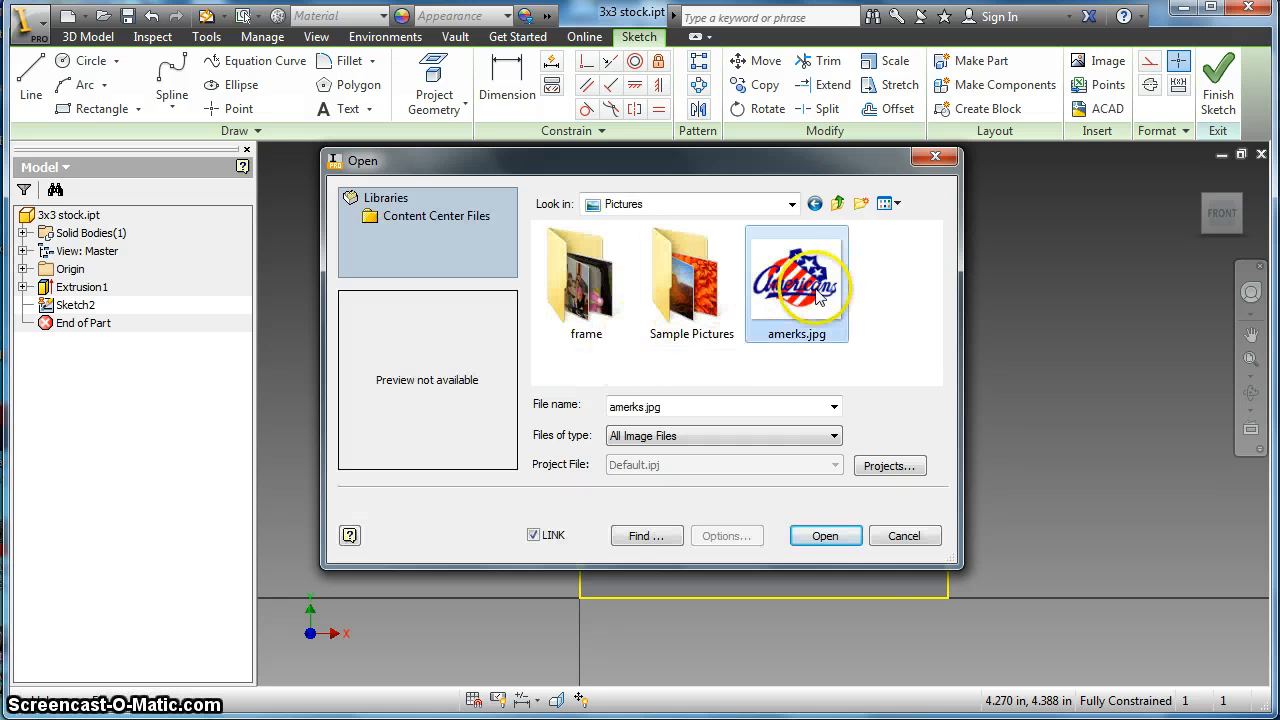
left_click(825, 537)
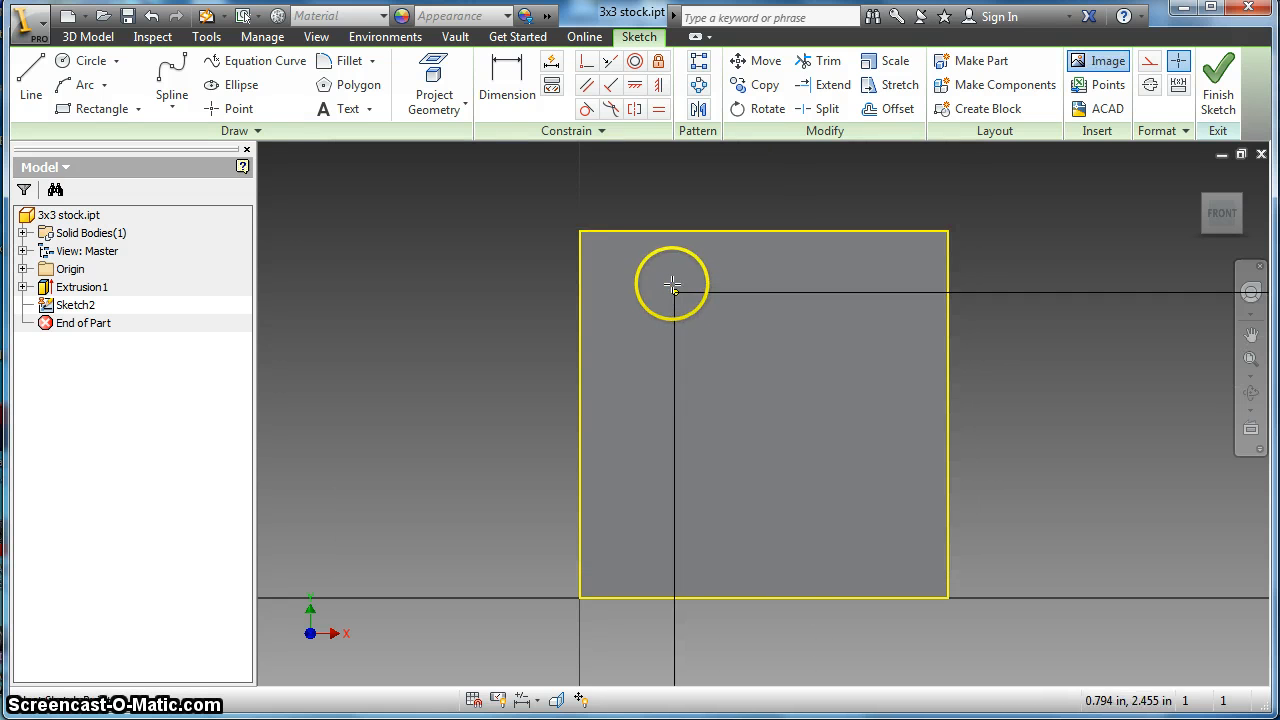
Place one copy of the logo image near the face's upper-left corner, accepting its location outside the active project, and end the insertion.
left_click(638, 275)
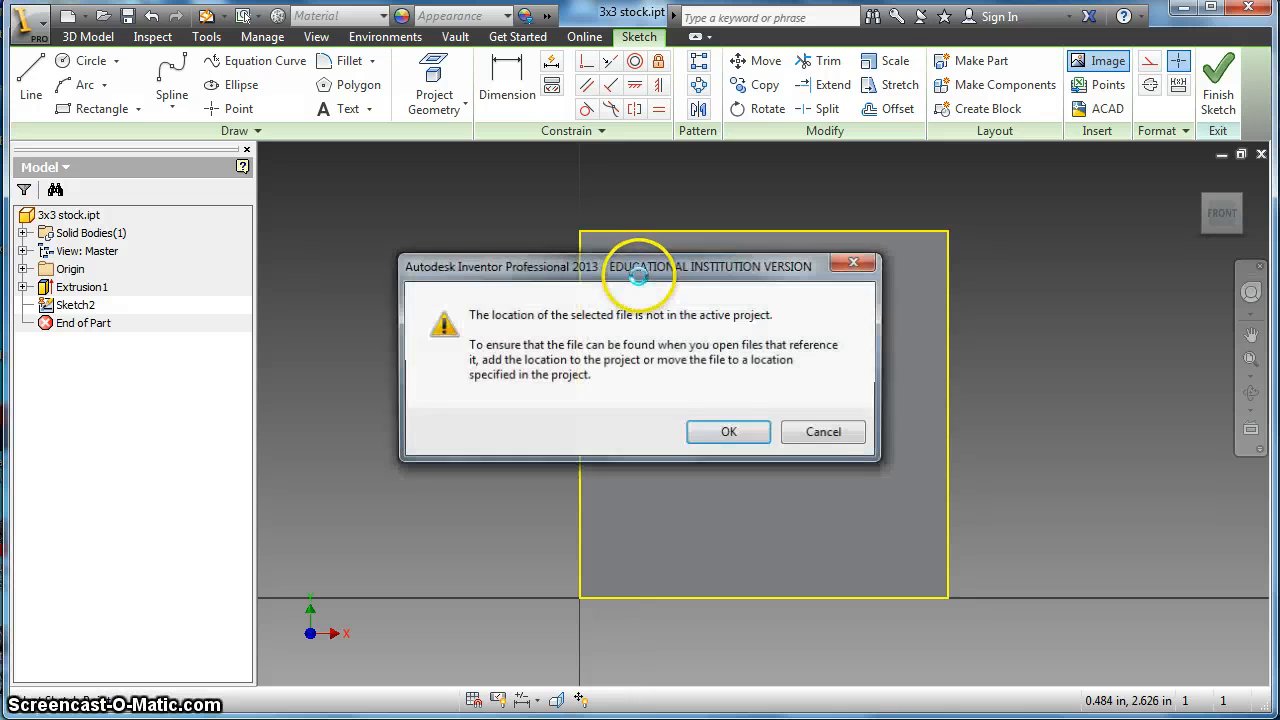
left_click(731, 434)
scroll(729, 429, "up", 2)
scroll(731, 424, "down", 5)
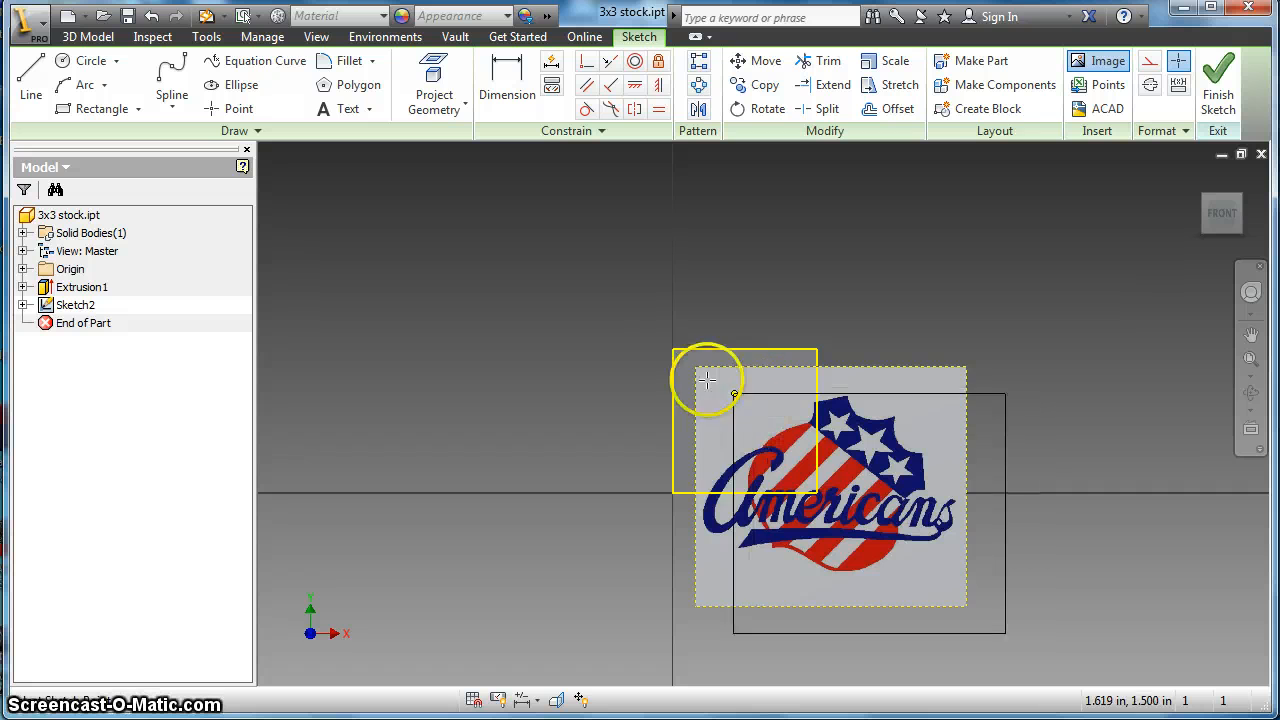
right_click(619, 378)
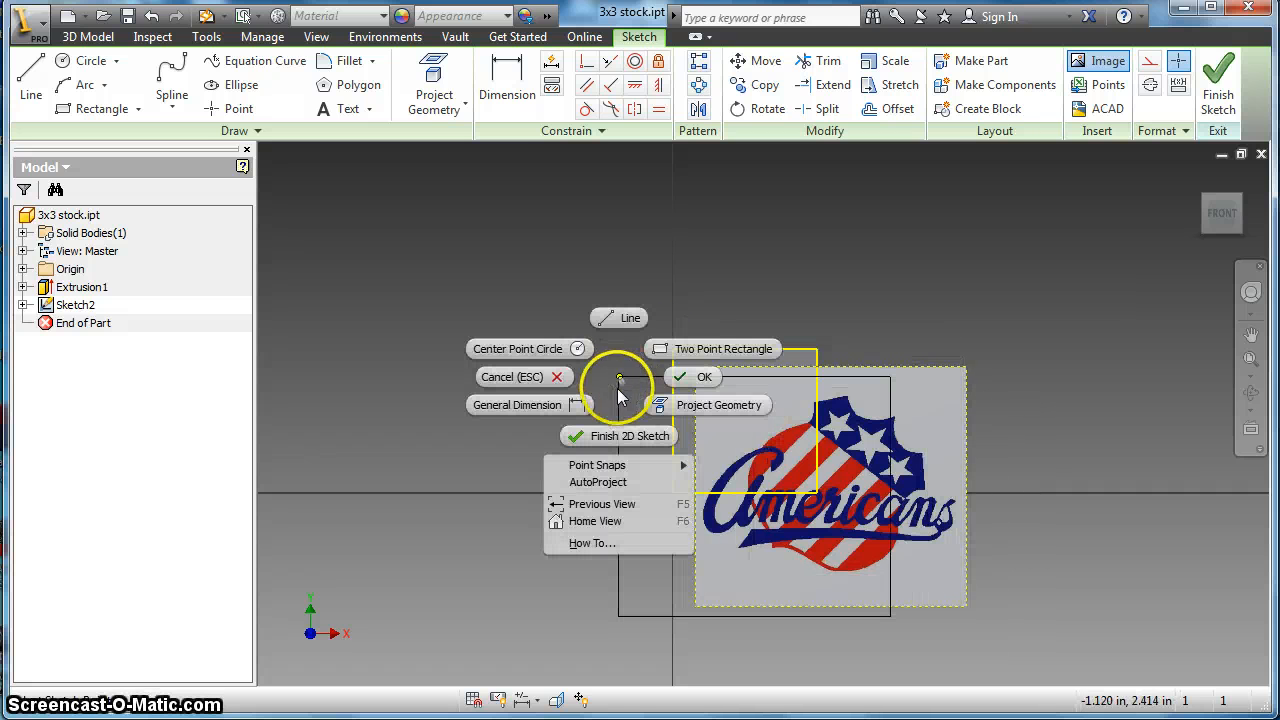
left_click(695, 377)
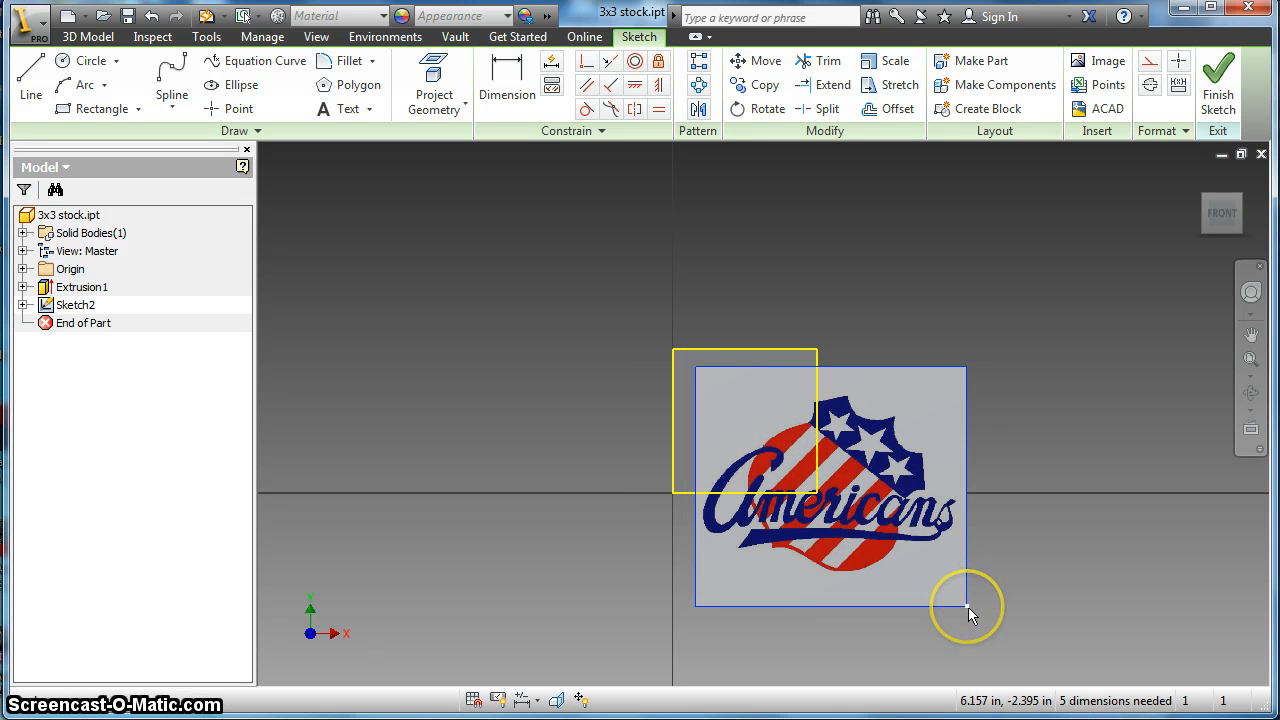
Shrink the logo image to fit inside the square front face, centre it there, and finish the sketch.
left_click_drag(968, 607, 842, 606)
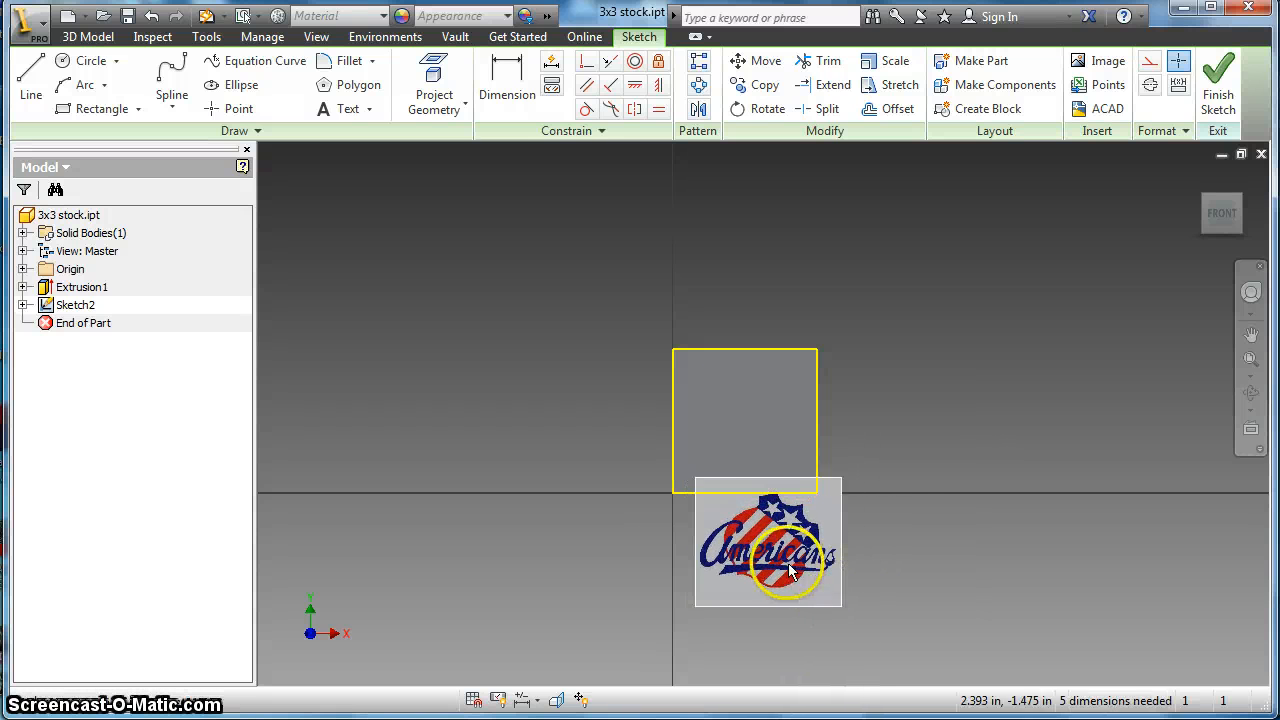
left_click_drag(788, 563, 773, 428)
scroll(760, 448, "up", 2)
scroll(760, 448, "down", 5)
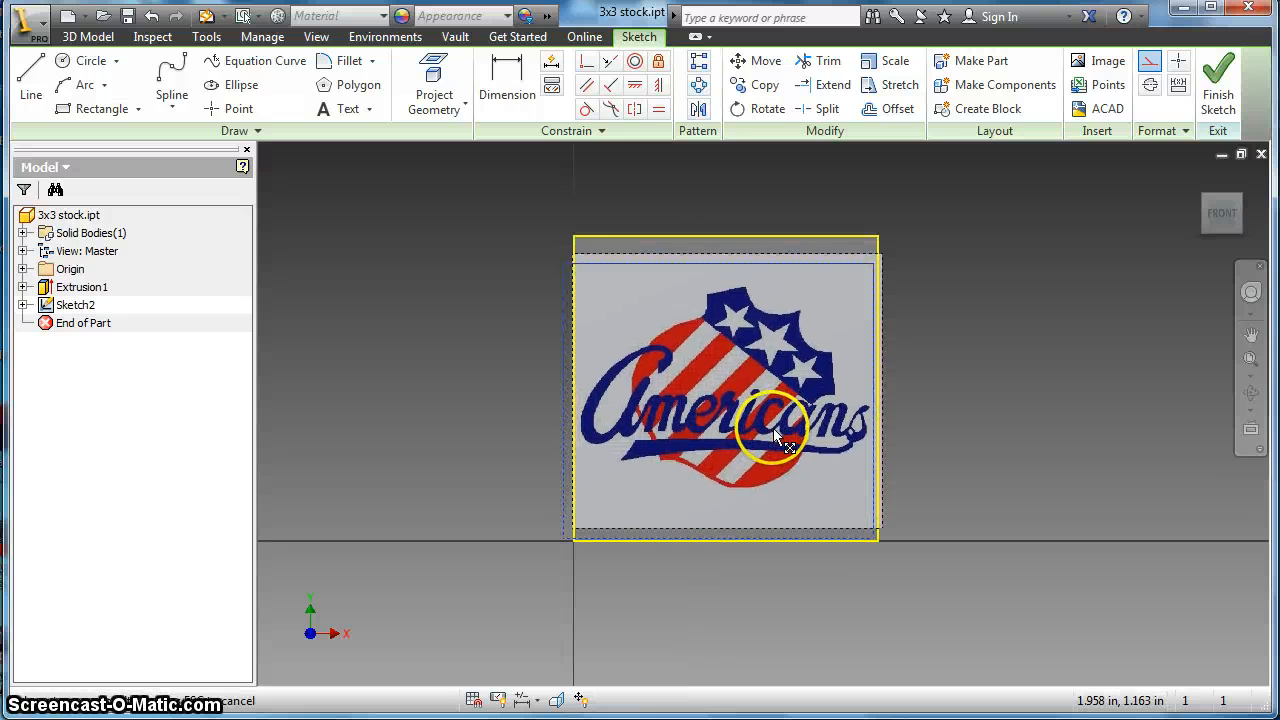
left_click_drag(886, 531, 844, 527)
mouse_move(766, 491)
left_mouse_down()
mouse_move(801, 470)
mouse_move(790, 464)
left_mouse_up()
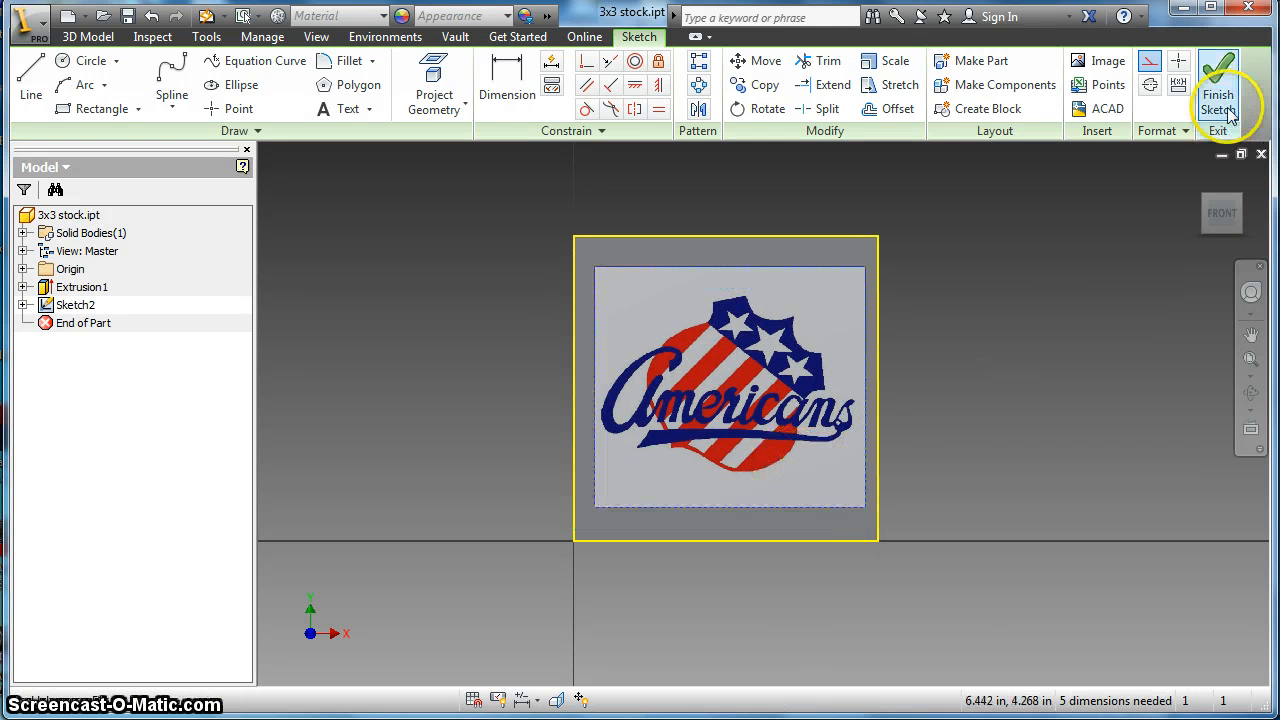
left_click_drag(728, 363, 726, 362)
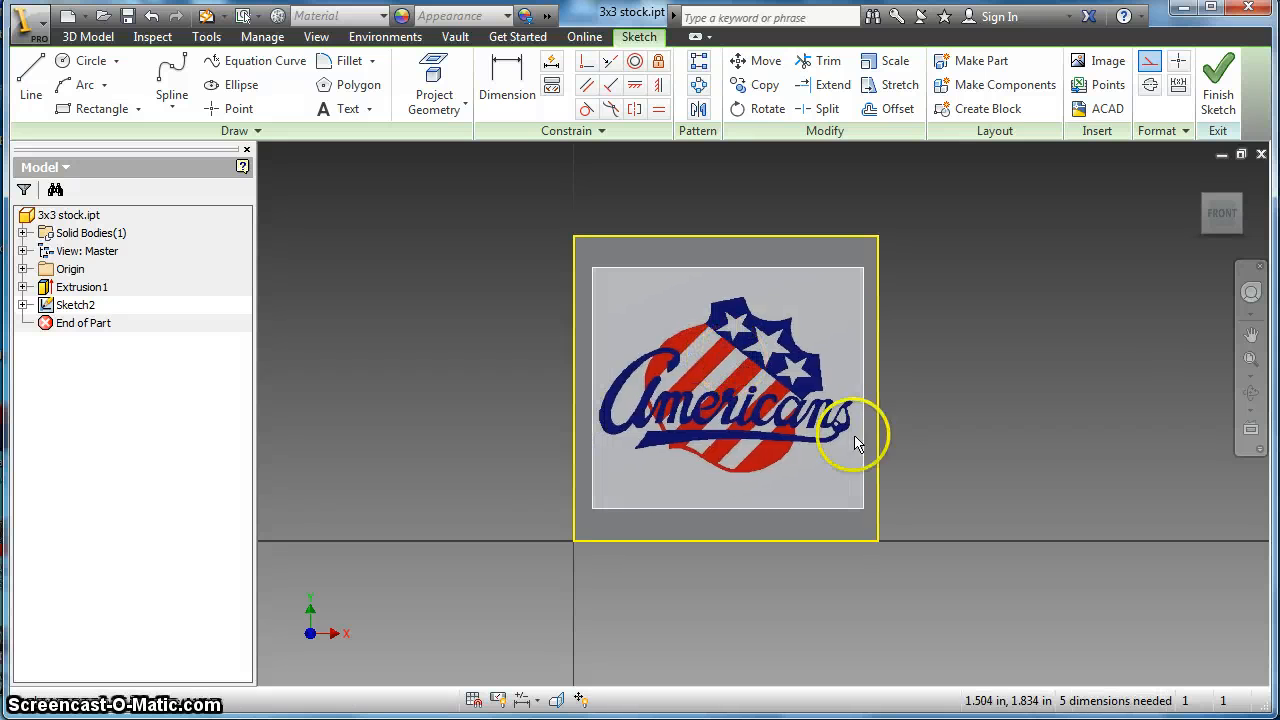
left_click(1222, 88)
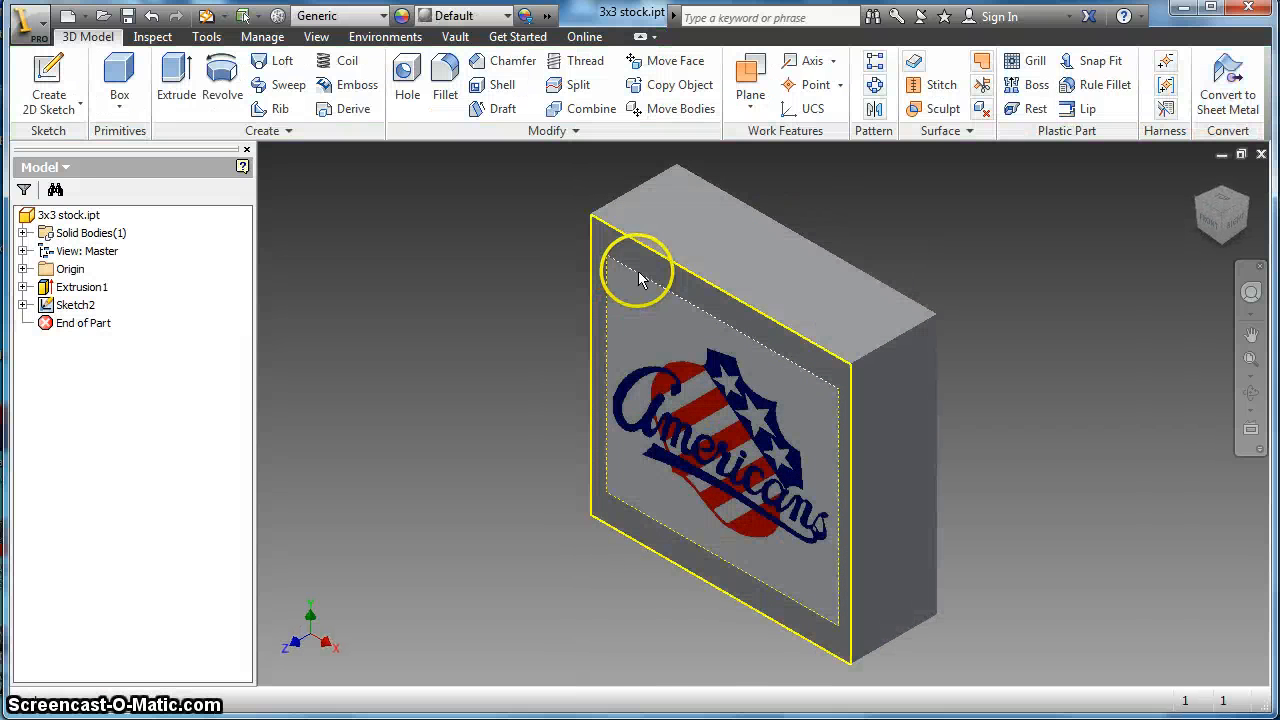
Start a new sketch on the front face and offset its square outline inward by about 0.15 in.
right_click(650, 295)
left_click(664, 356)
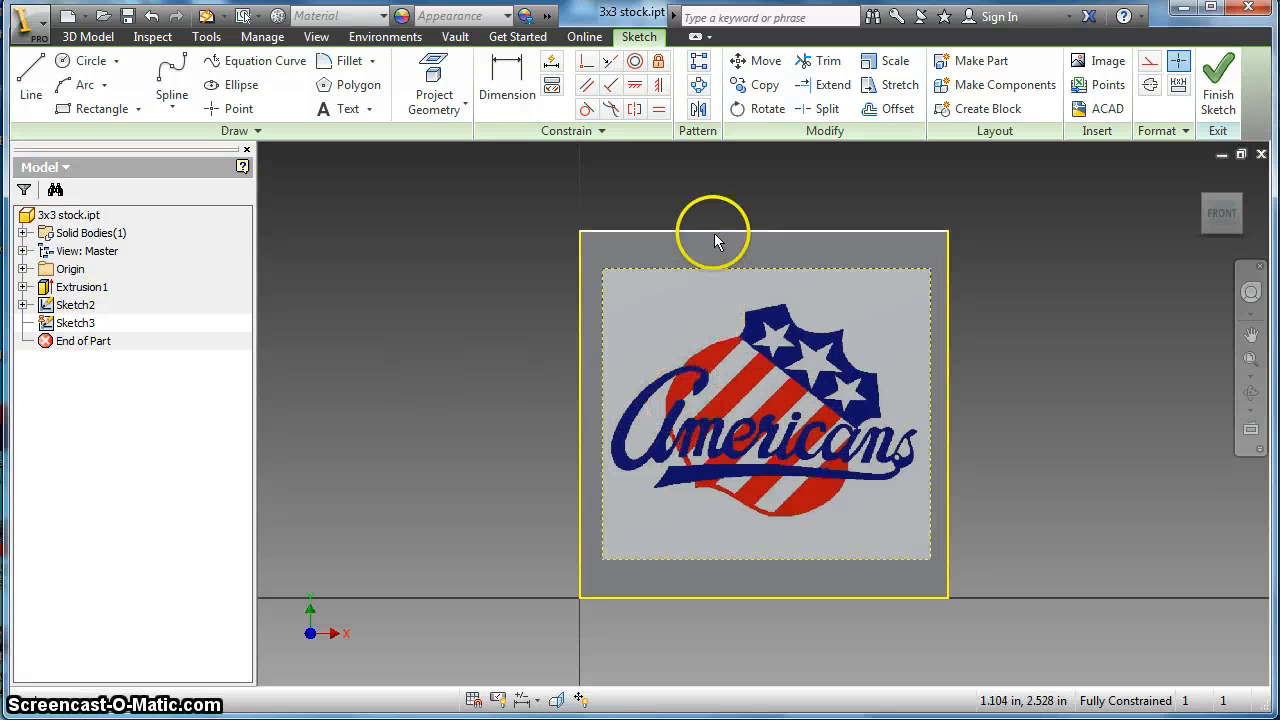
left_click(870, 116)
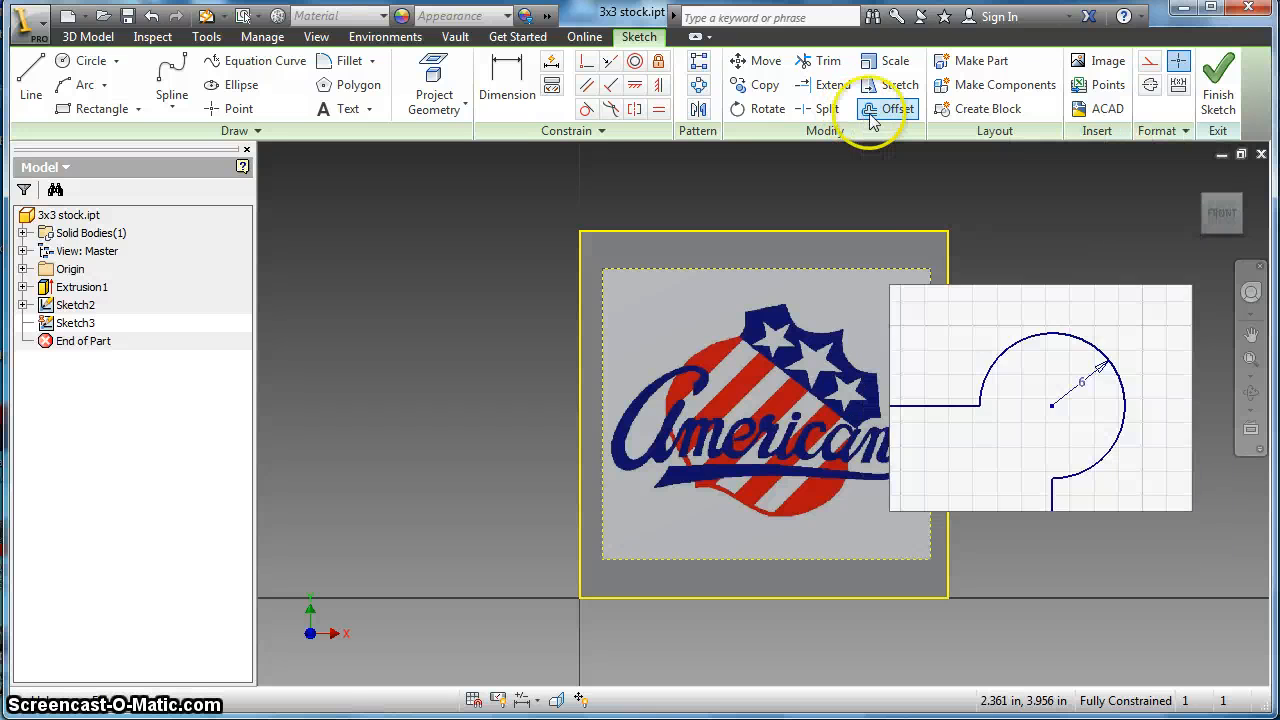
left_click(903, 229)
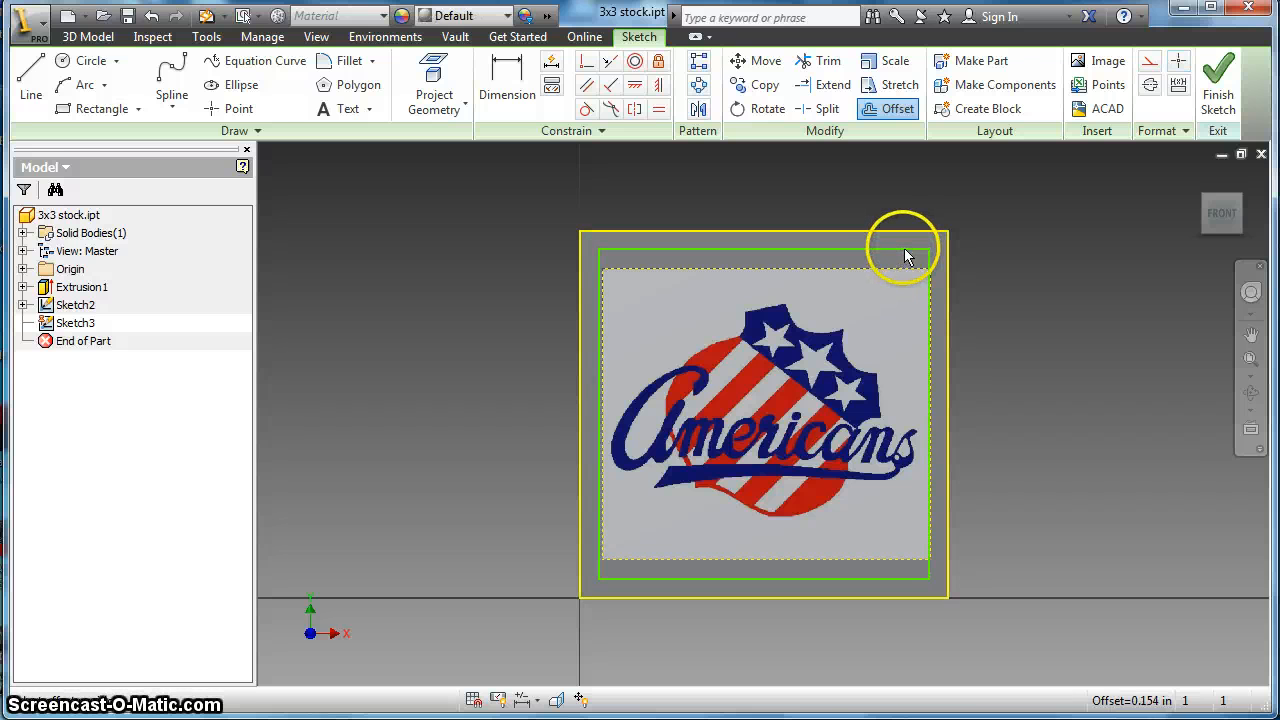
left_click(904, 248)
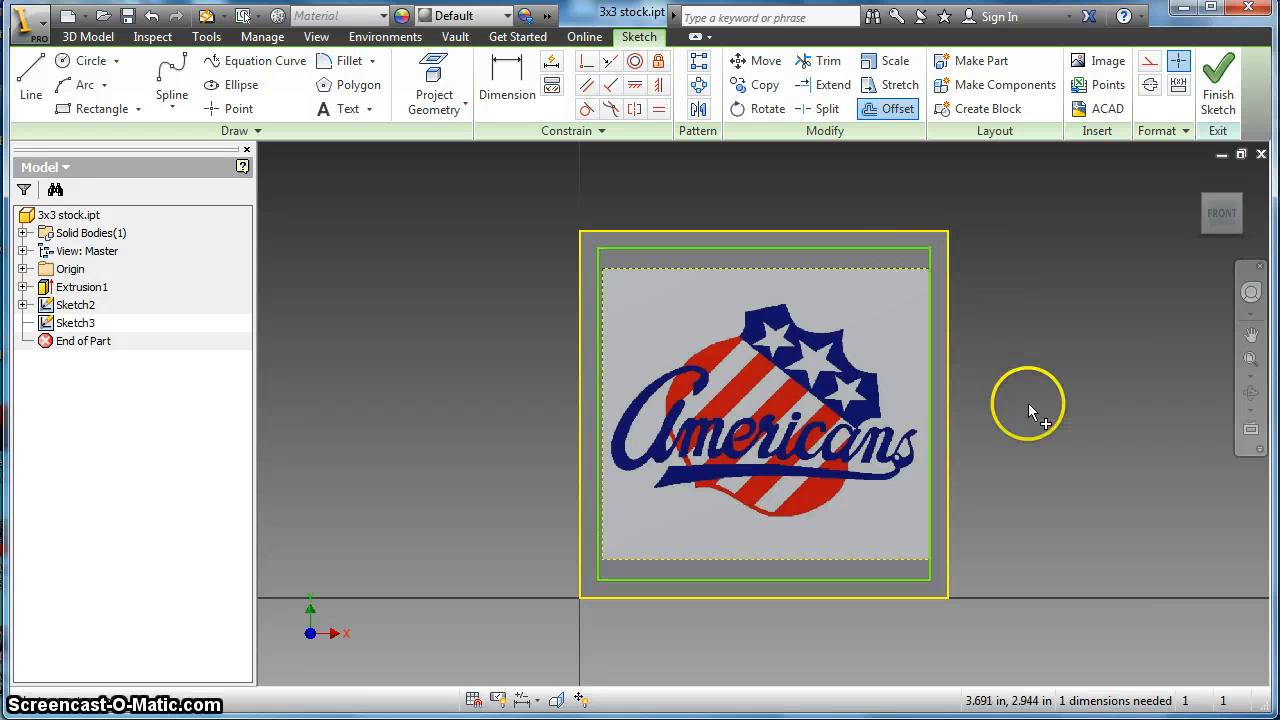
Trace the top edge of the logo's blue crest with a line about 0.325 in long.
scroll(857, 460, "down", 3)
scroll(866, 474, "up", 6)
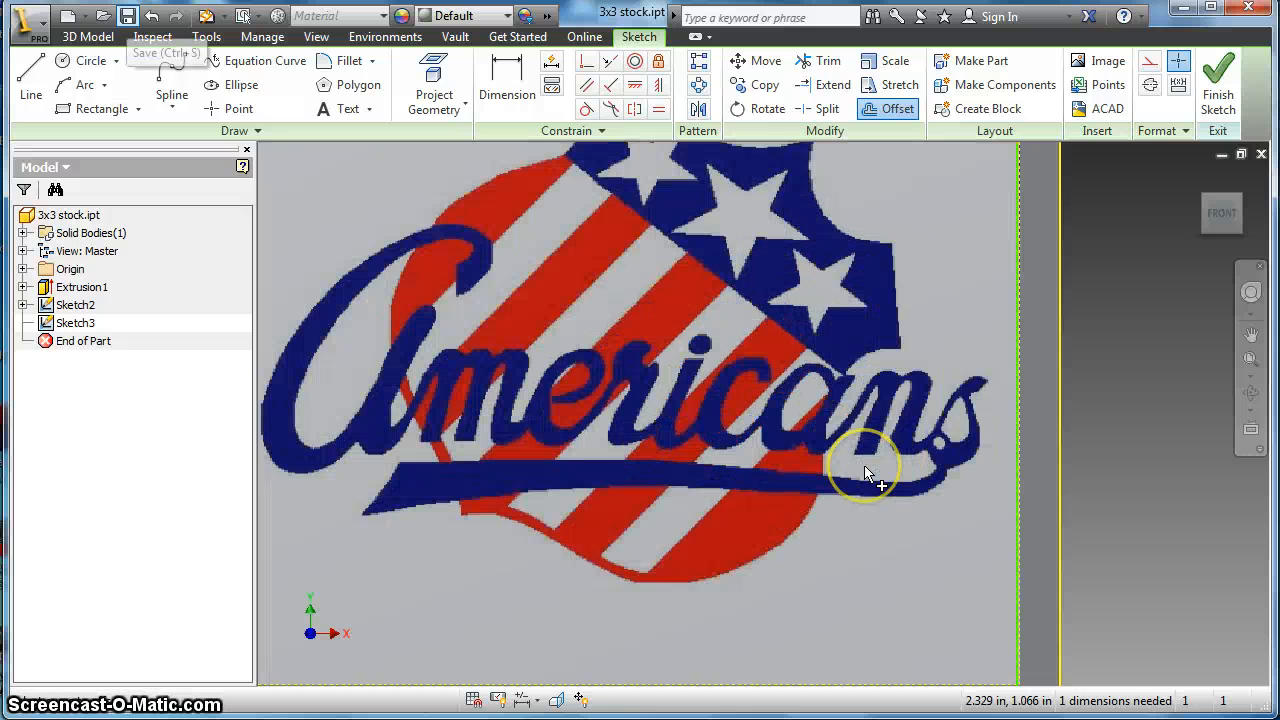
middle_click_drag(658, 375, 665, 471)
left_click(31, 82)
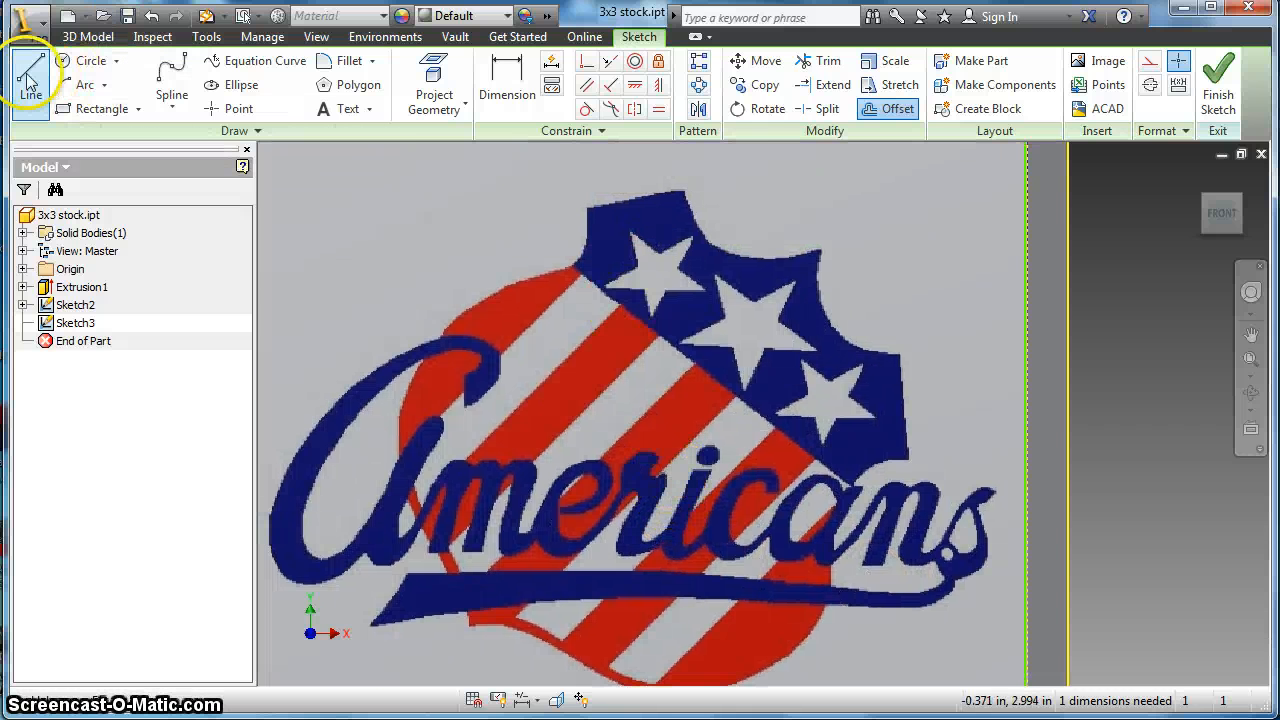
left_click(592, 206)
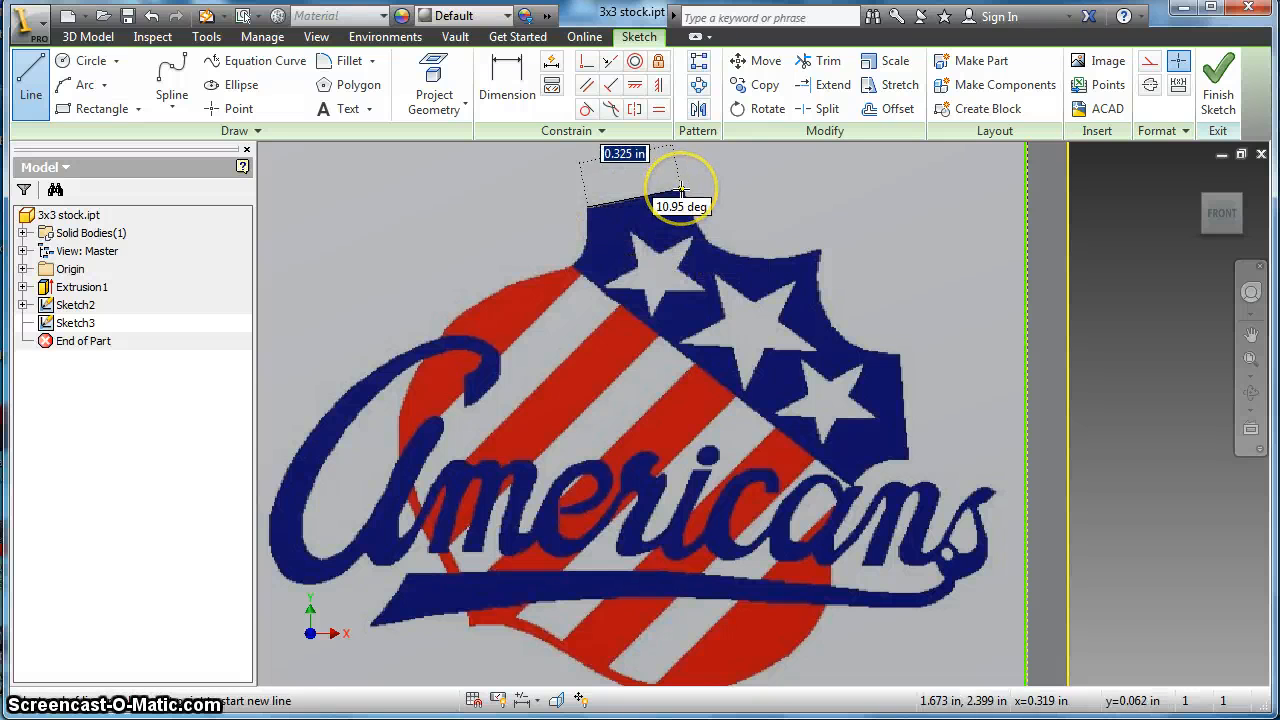
left_click(681, 190)
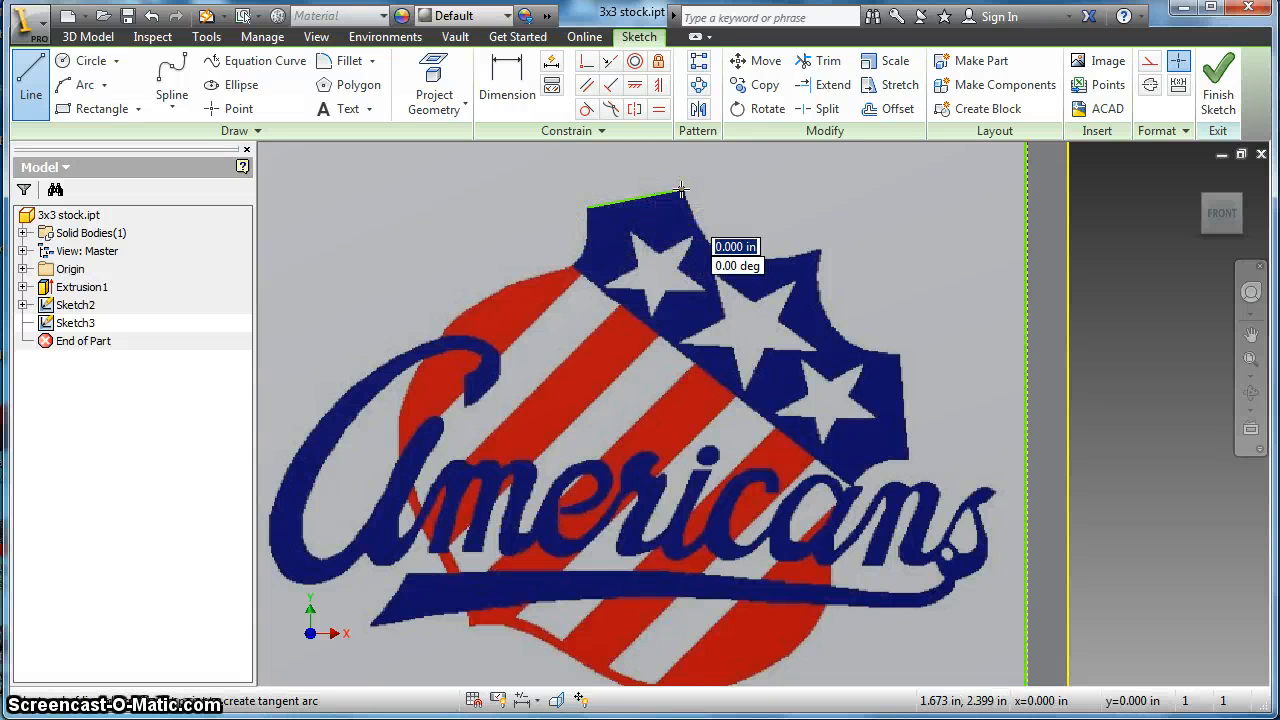
Trace the crest's two concave edges with connected three-point arcs from the line's right end, the first about 0.31 in in radius.
left_click(84, 84)
left_click(681, 190)
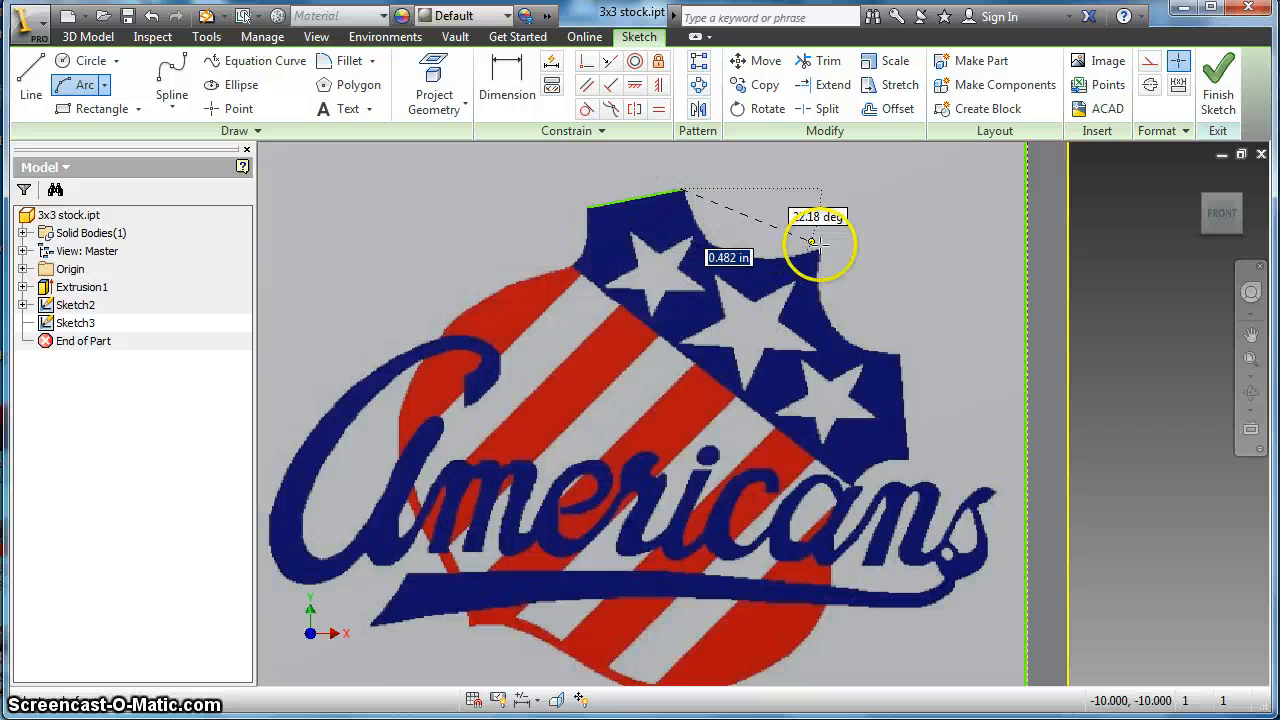
left_click(818, 248)
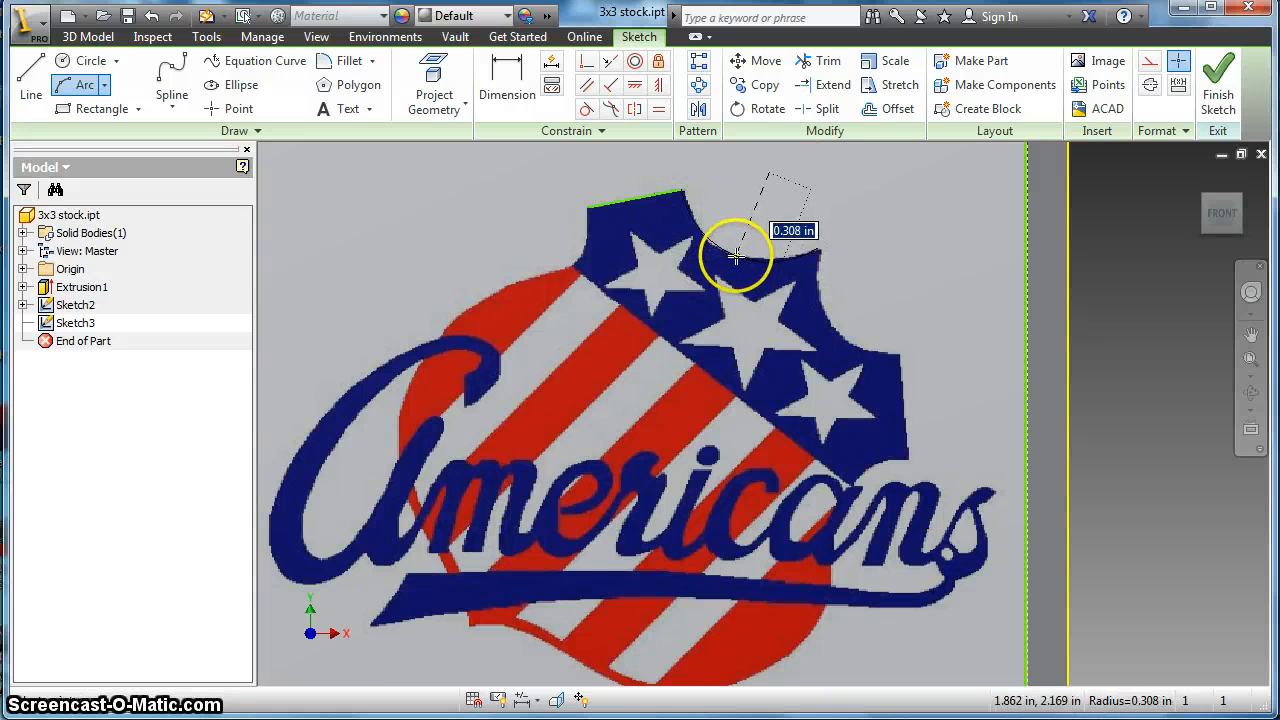
left_click(734, 251)
left_click(818, 249)
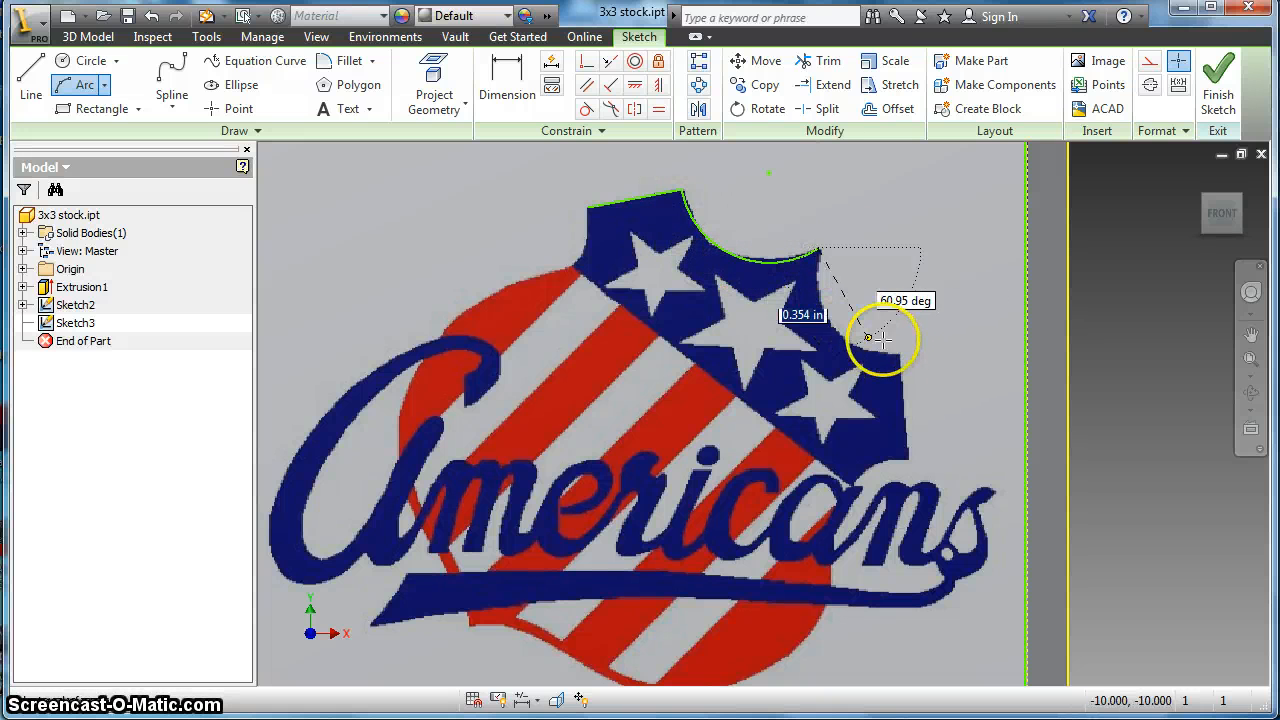
left_click(895, 350)
left_click(842, 334)
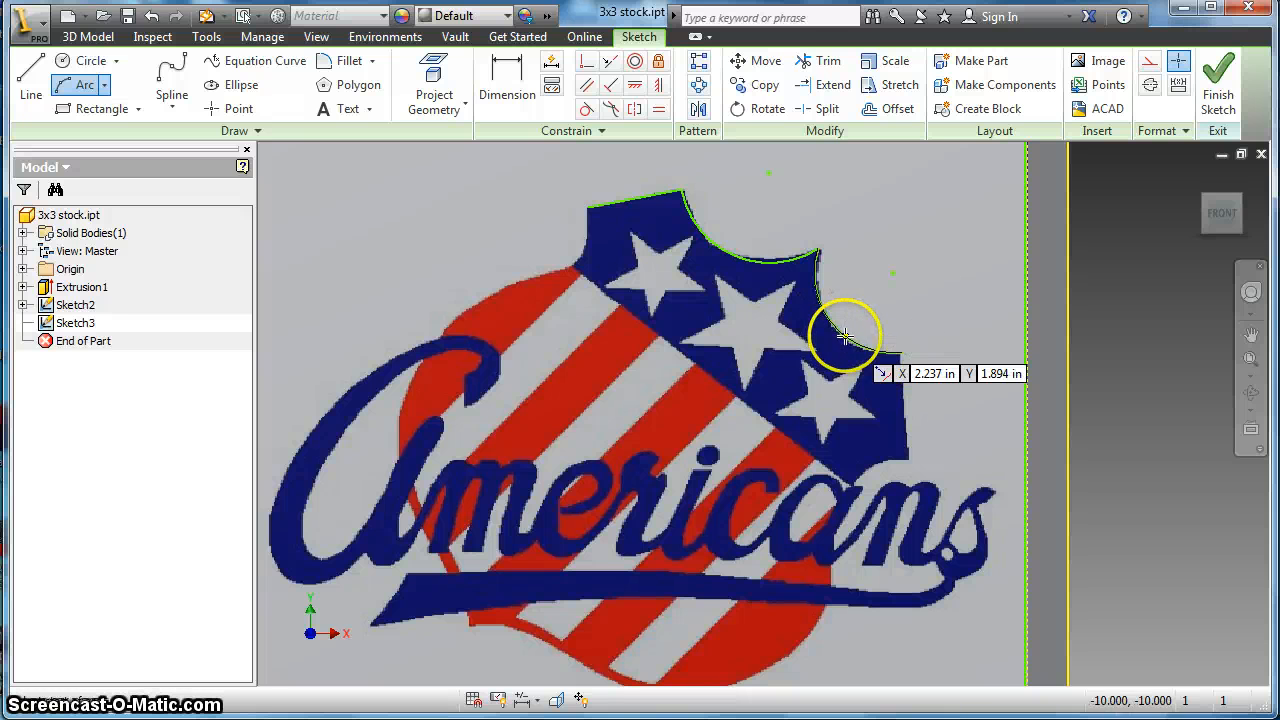
Trace the crest's straight right edge with a line about 0.31 in long from the end of the second concave arc.
key("l")
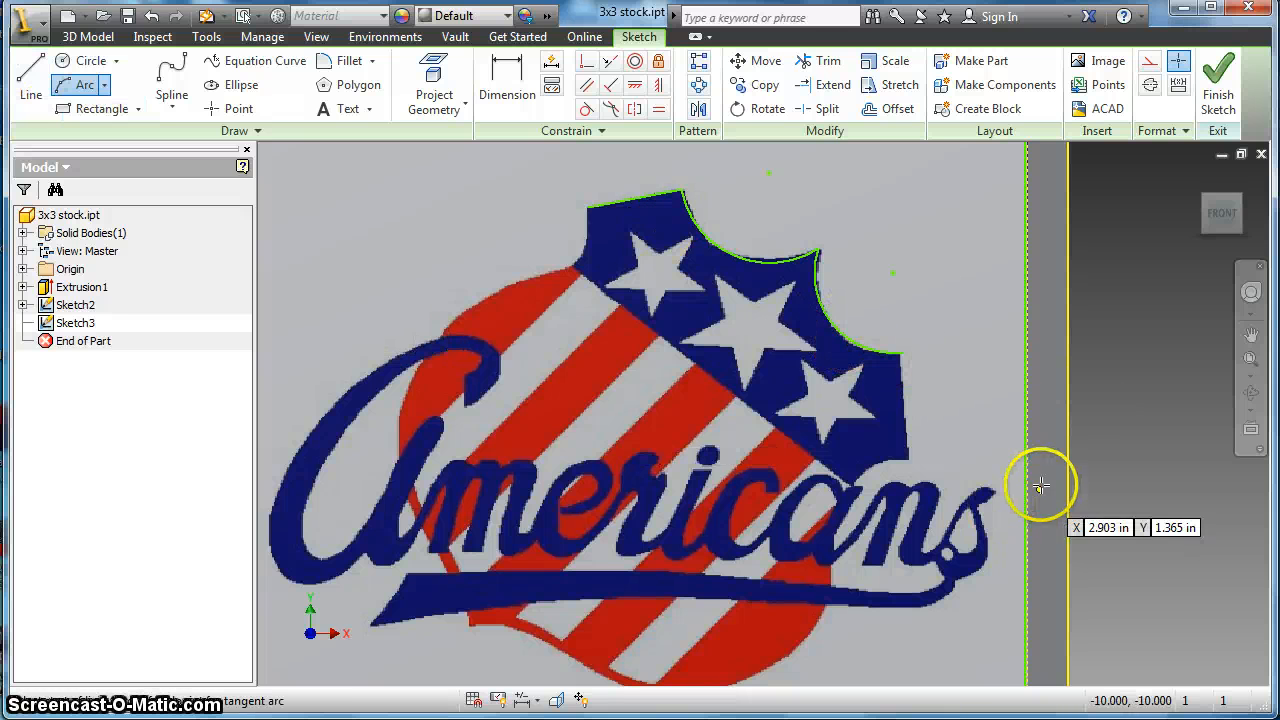
left_click(898, 352)
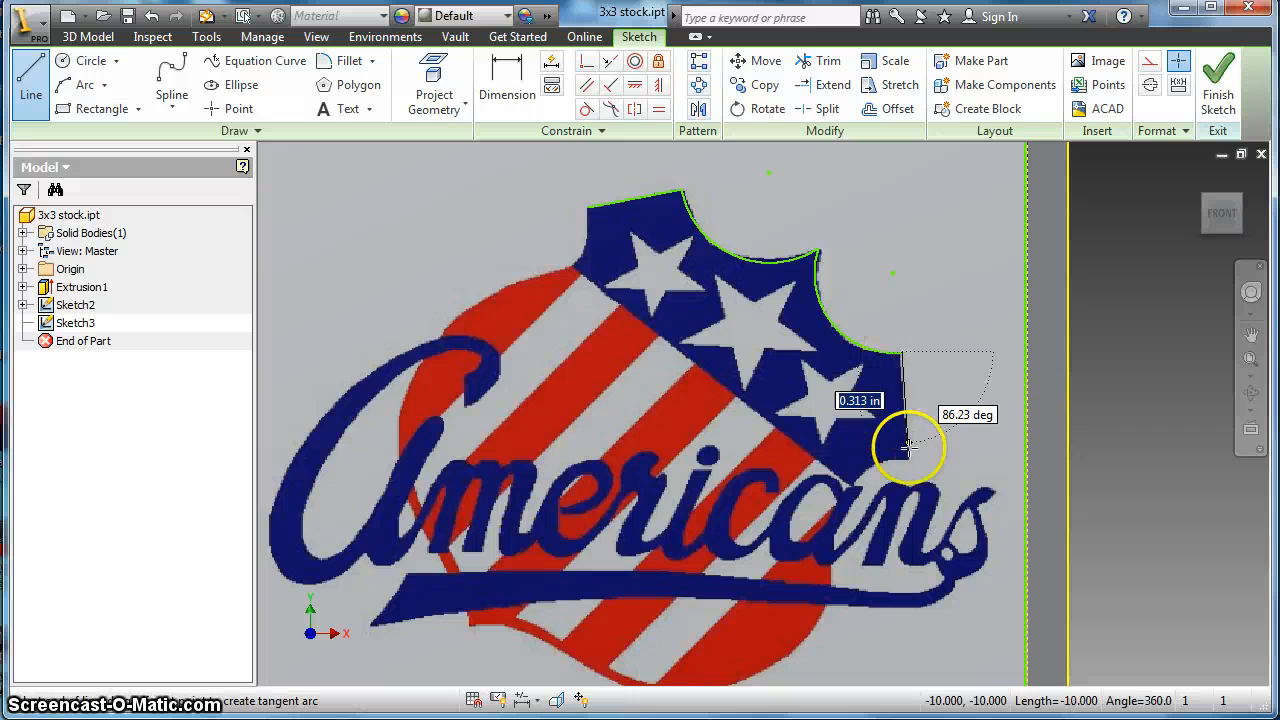
scroll(908, 461, "up", 5)
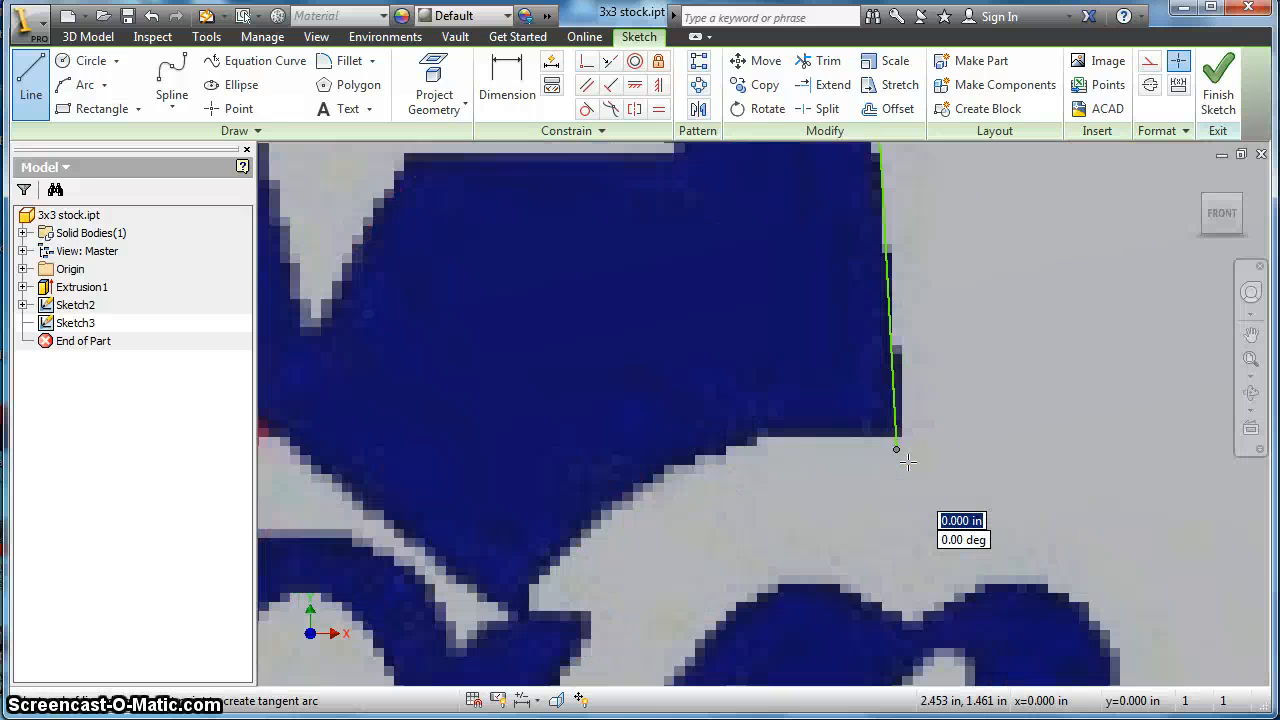
left_click(901, 438)
scroll(903, 438, "down", 4)
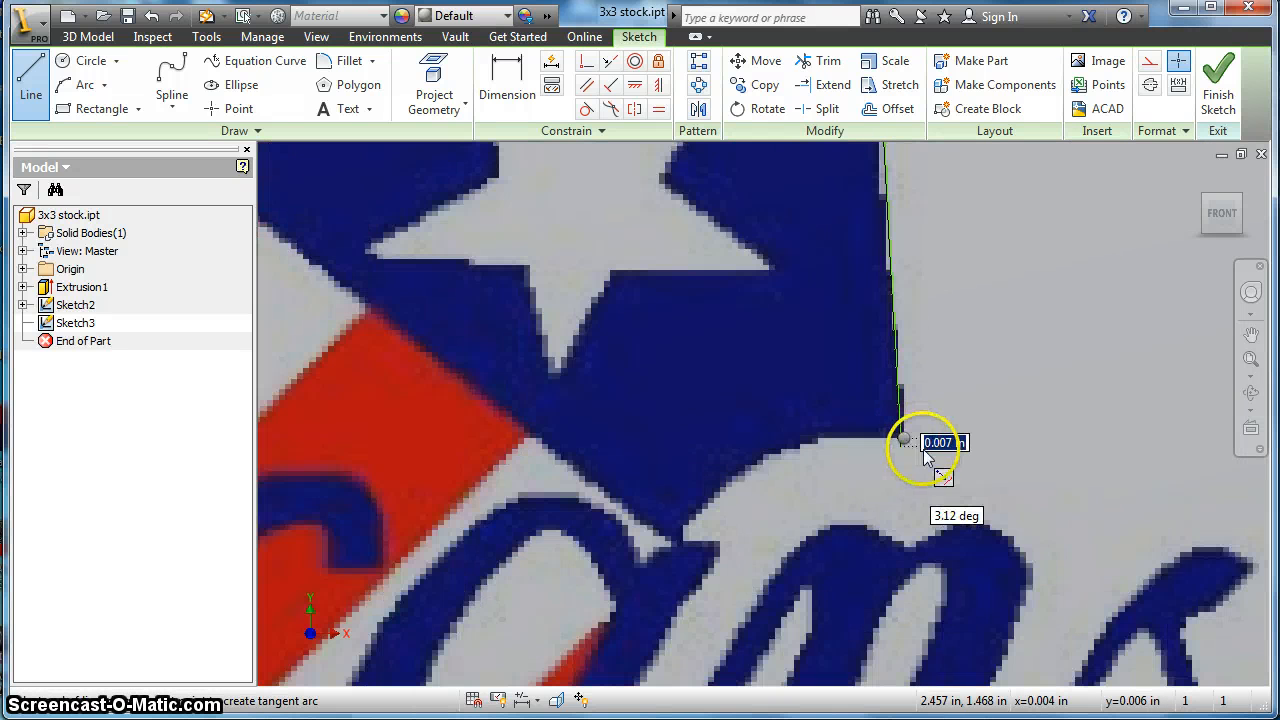
right_click(908, 440)
left_click(855, 440)
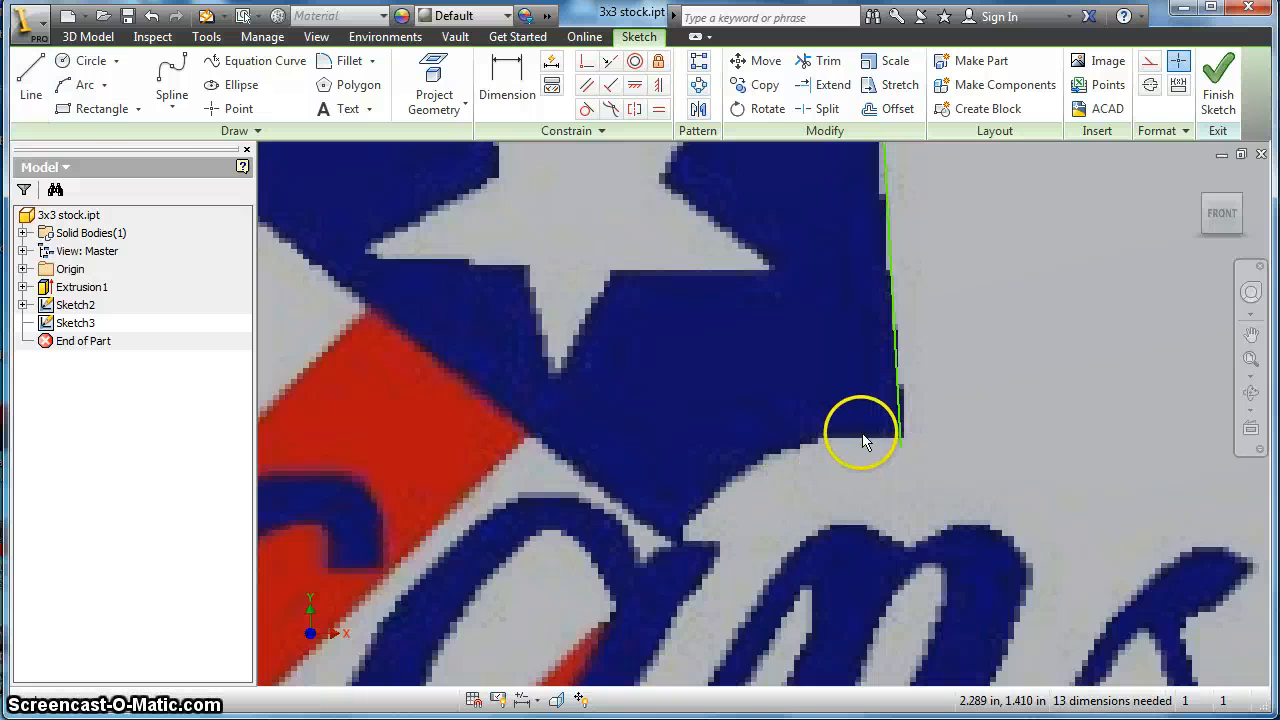
Trace the curved start of the crest's lower edge with an arc from the right-edge line, and shorten it along the curve.
left_click(31, 80)
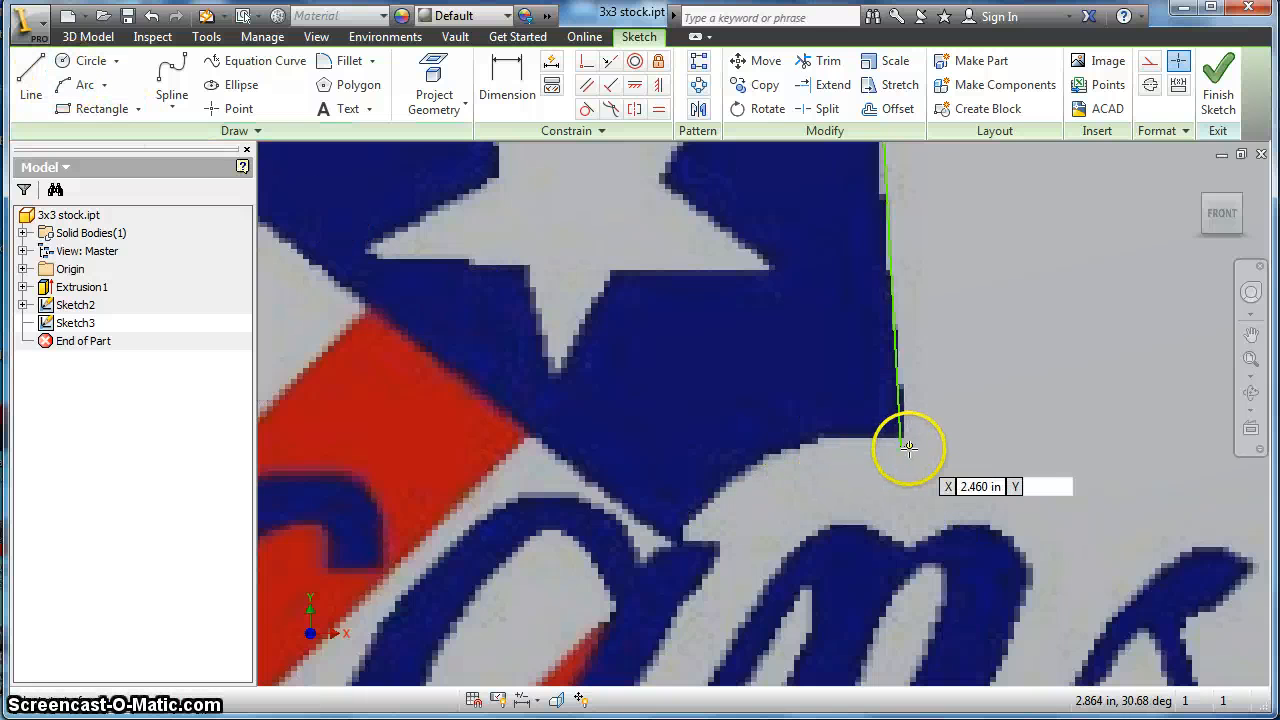
left_click_drag(900, 444, 766, 478)
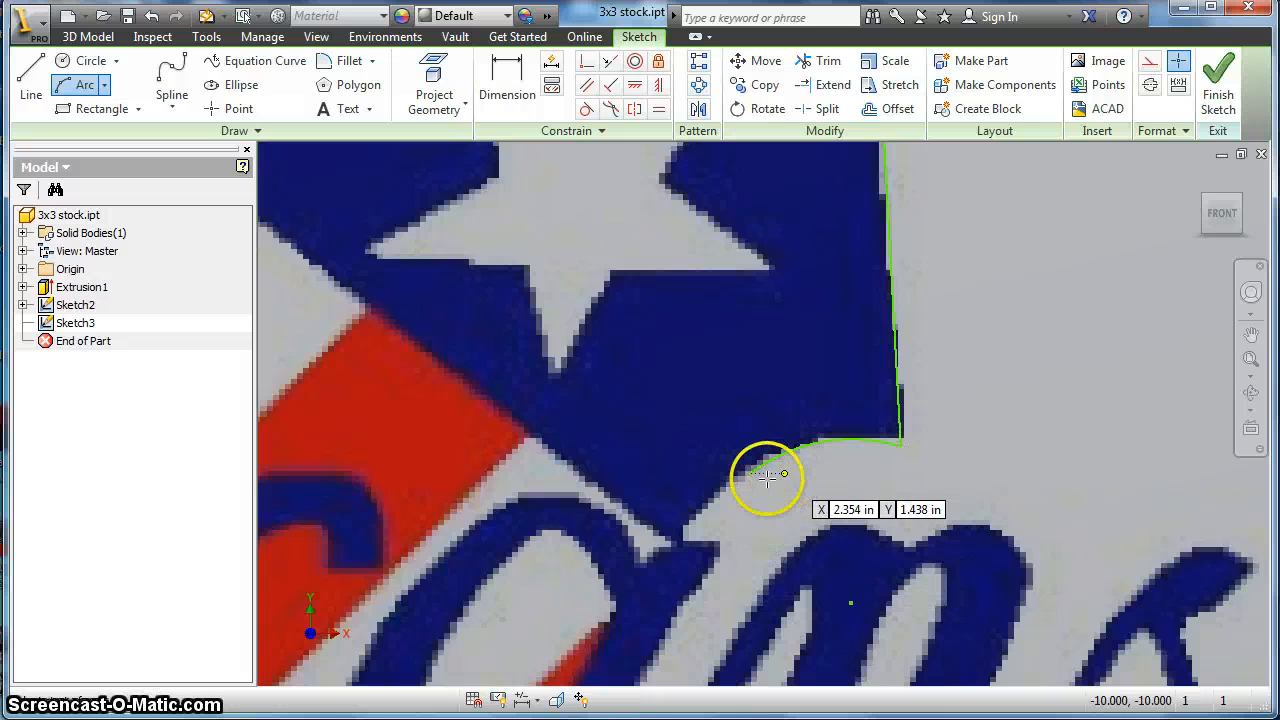
right_click(757, 488)
left_click(821, 483)
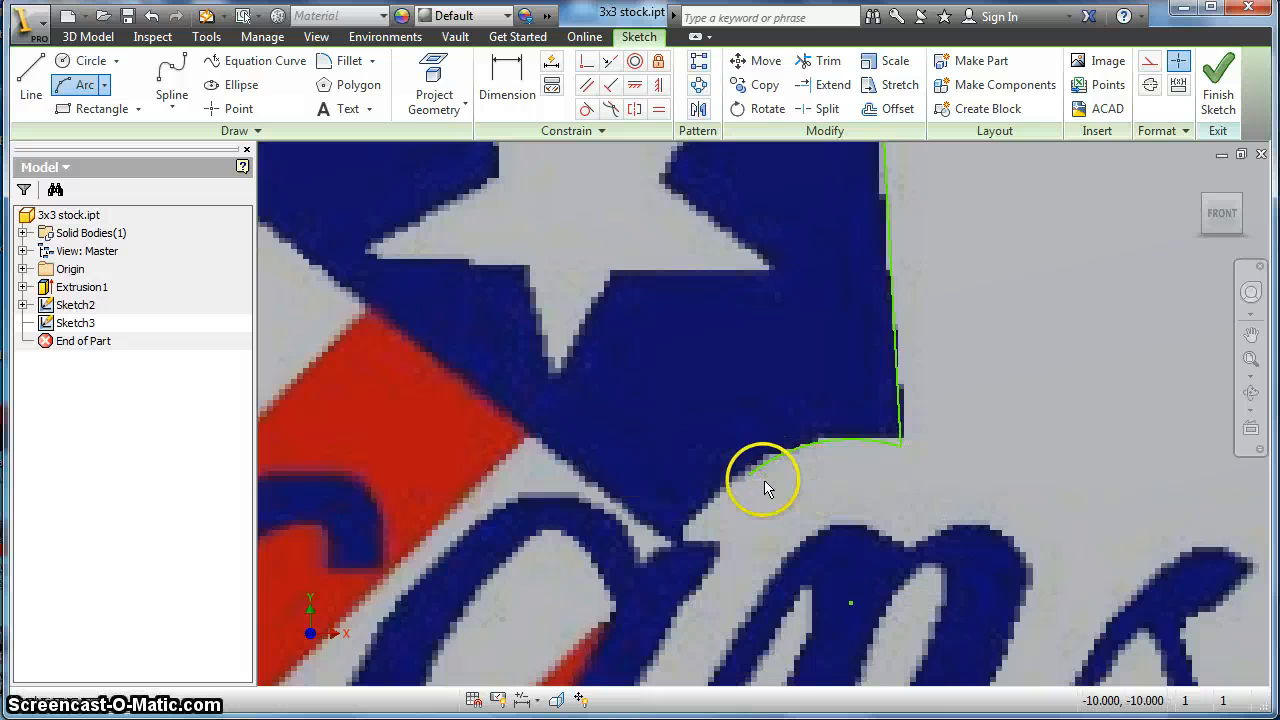
left_click_drag(751, 475, 779, 447)
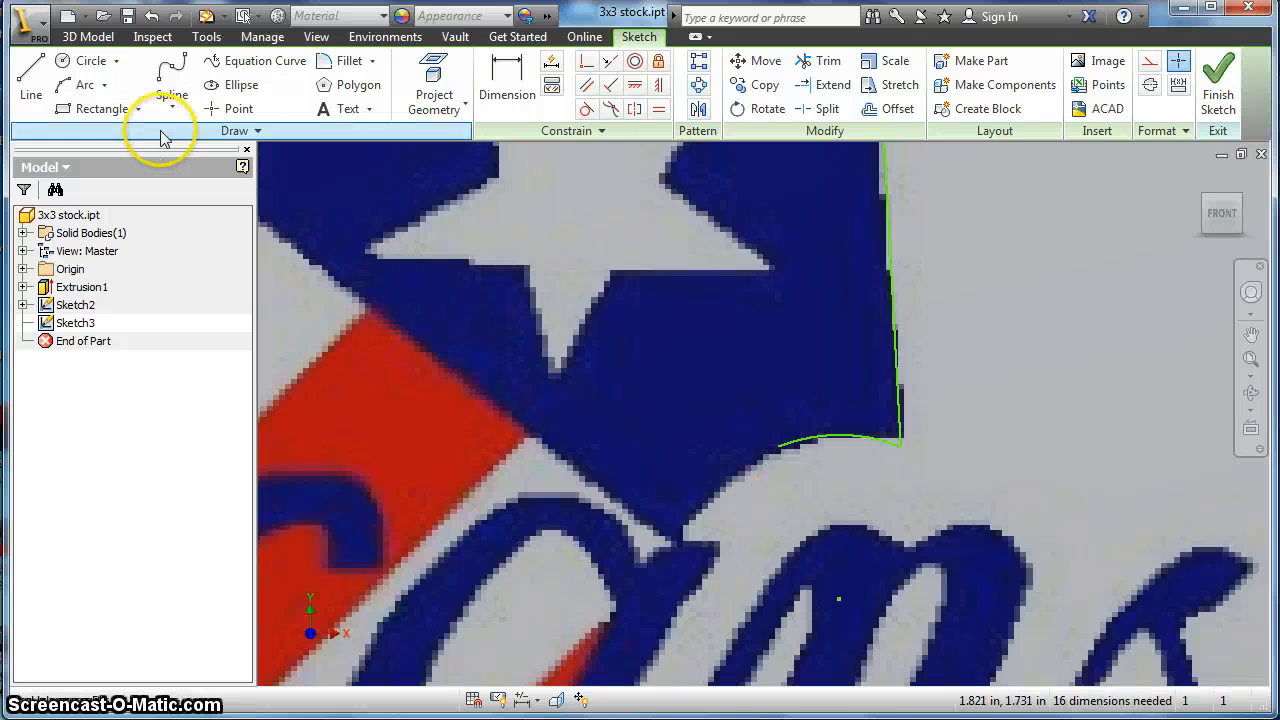
Continue the lower edge with a line about 0.106 in long from the short arc's end to the crest's lower tip.
left_click(31, 85)
left_click(780, 446)
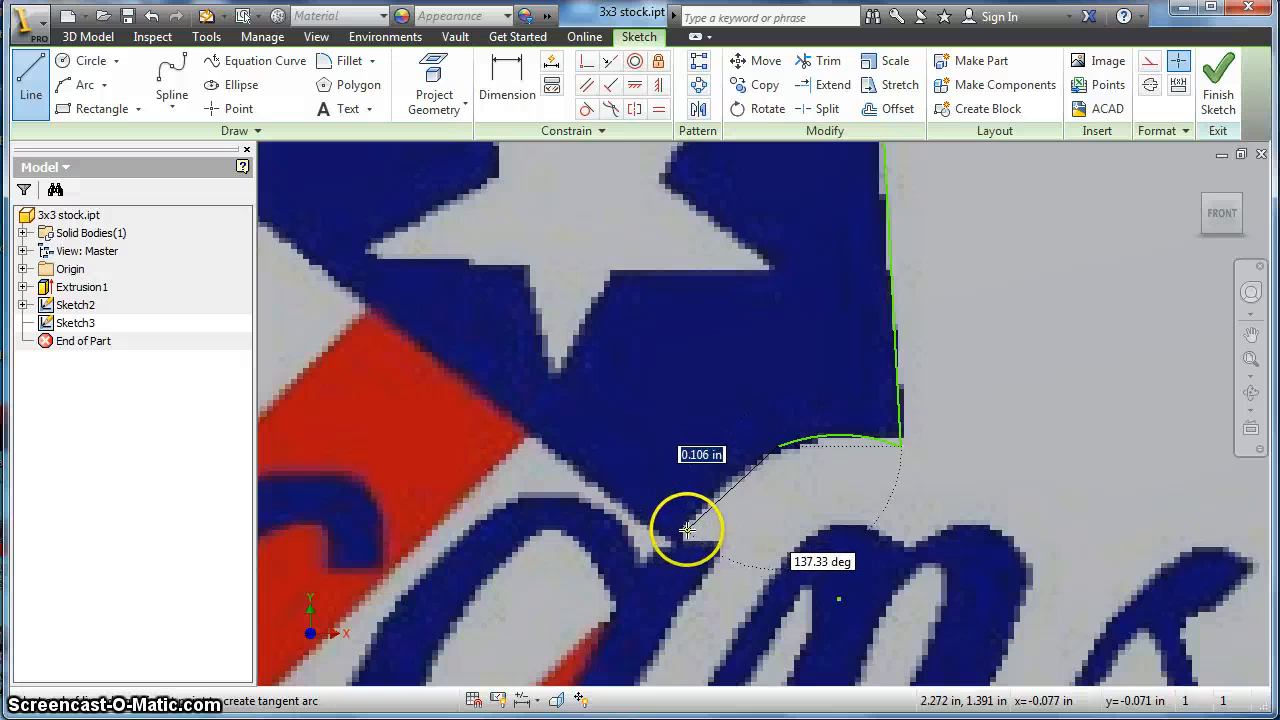
left_click(687, 528)
right_click(822, 478)
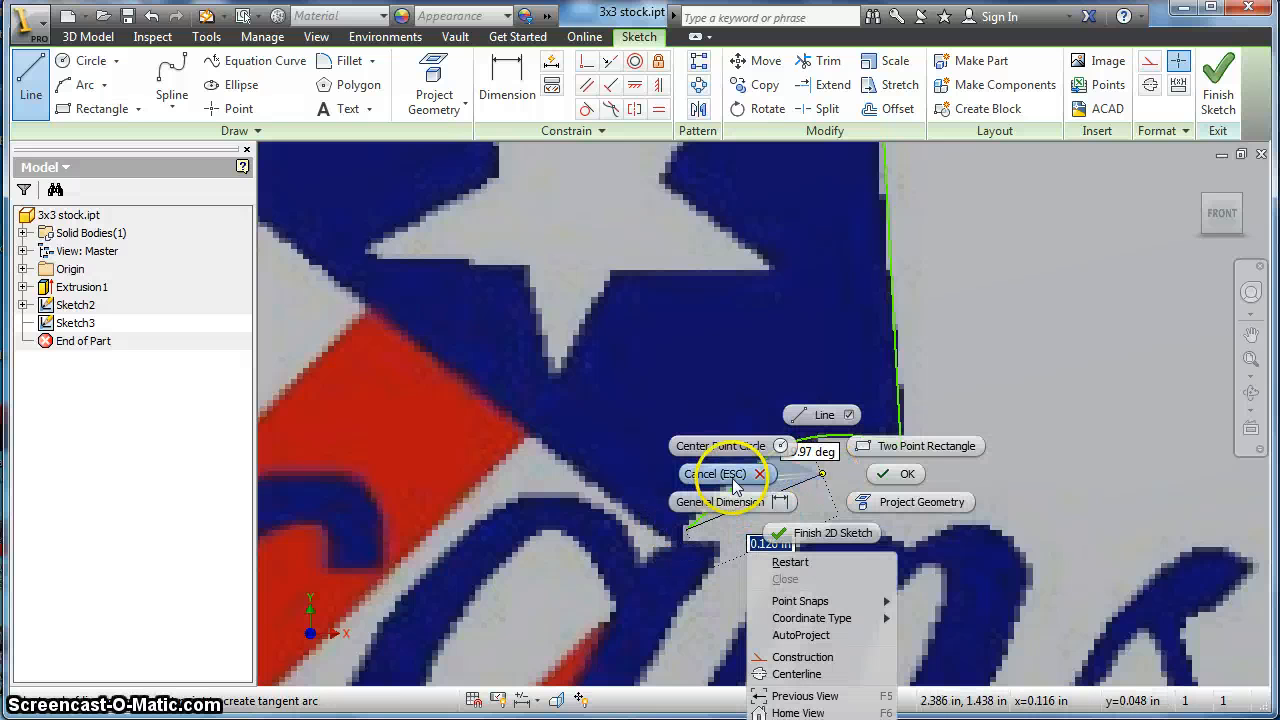
left_click(885, 474)
Fillet the pointed corner between the crest's two concave arcs with a 0.125 in radius.
scroll(740, 466, "up", 3)
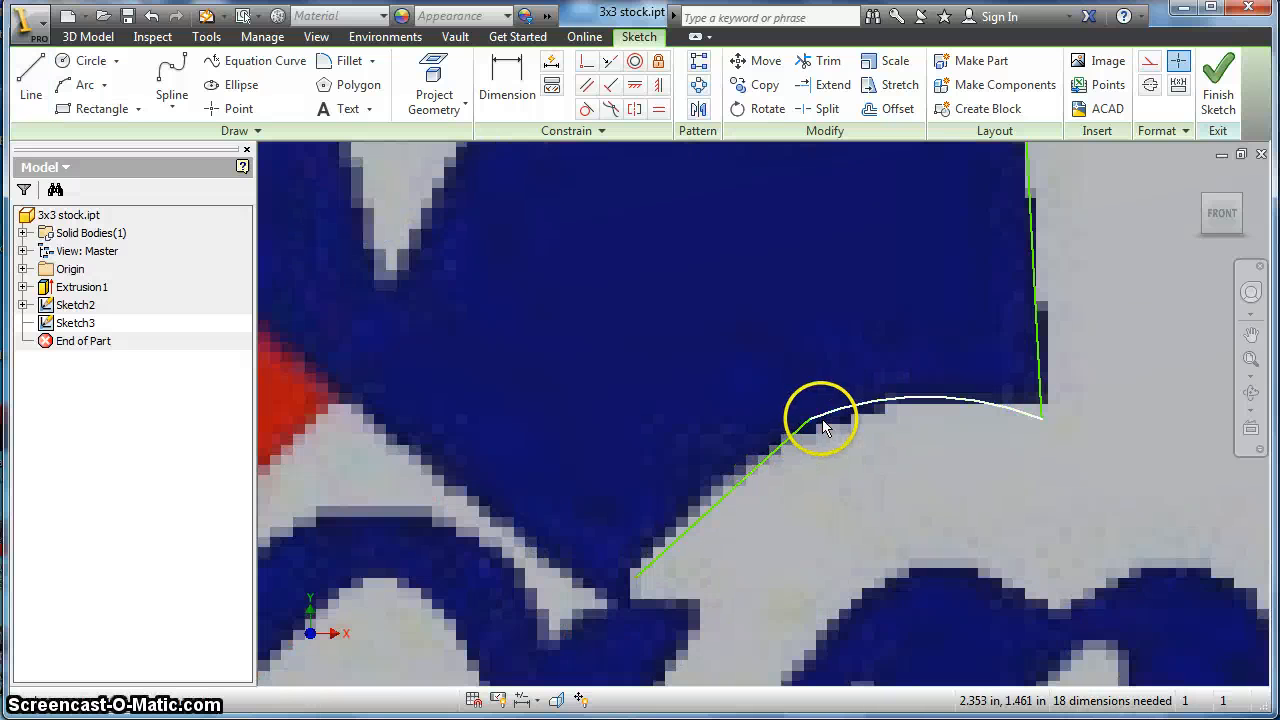
scroll(812, 425, "up", 3)
scroll(810, 428, "down", 6)
scroll(815, 434, "down", 2)
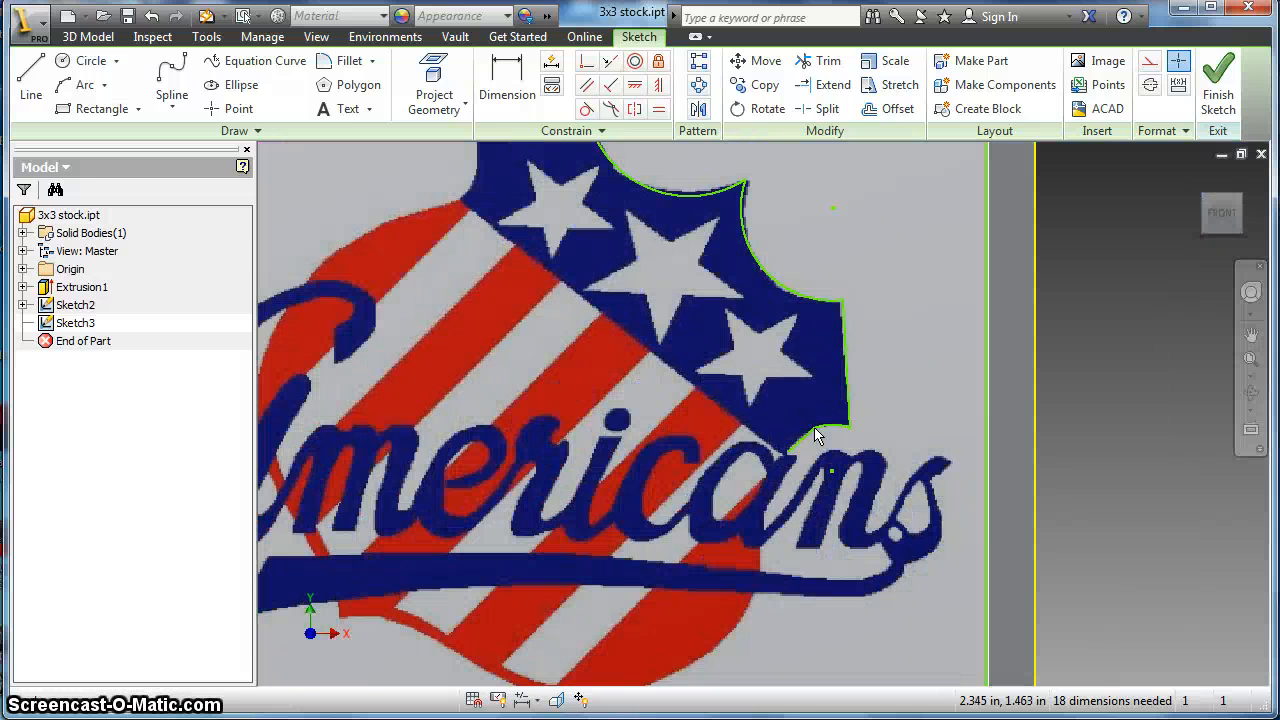
mouse_move(757, 254)
middle_mouse_down()
mouse_move(763, 294)
mouse_move(814, 332)
middle_mouse_up()
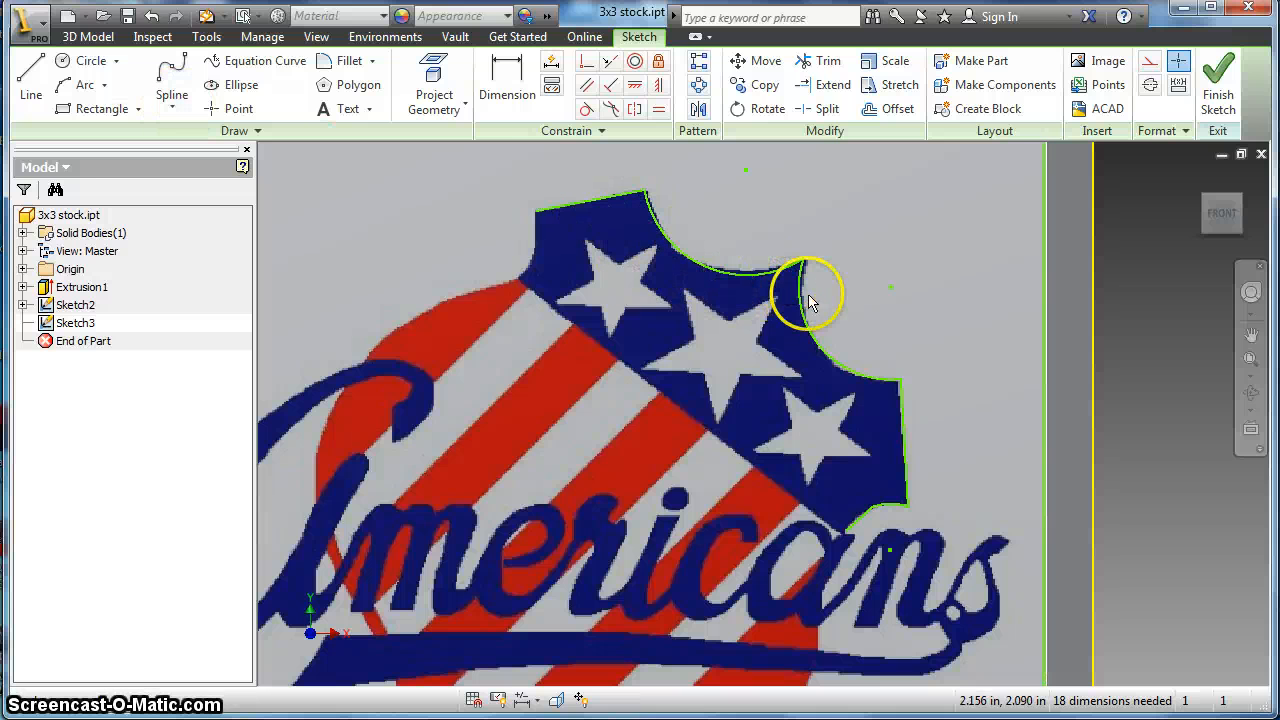
scroll(805, 287, "up", 3)
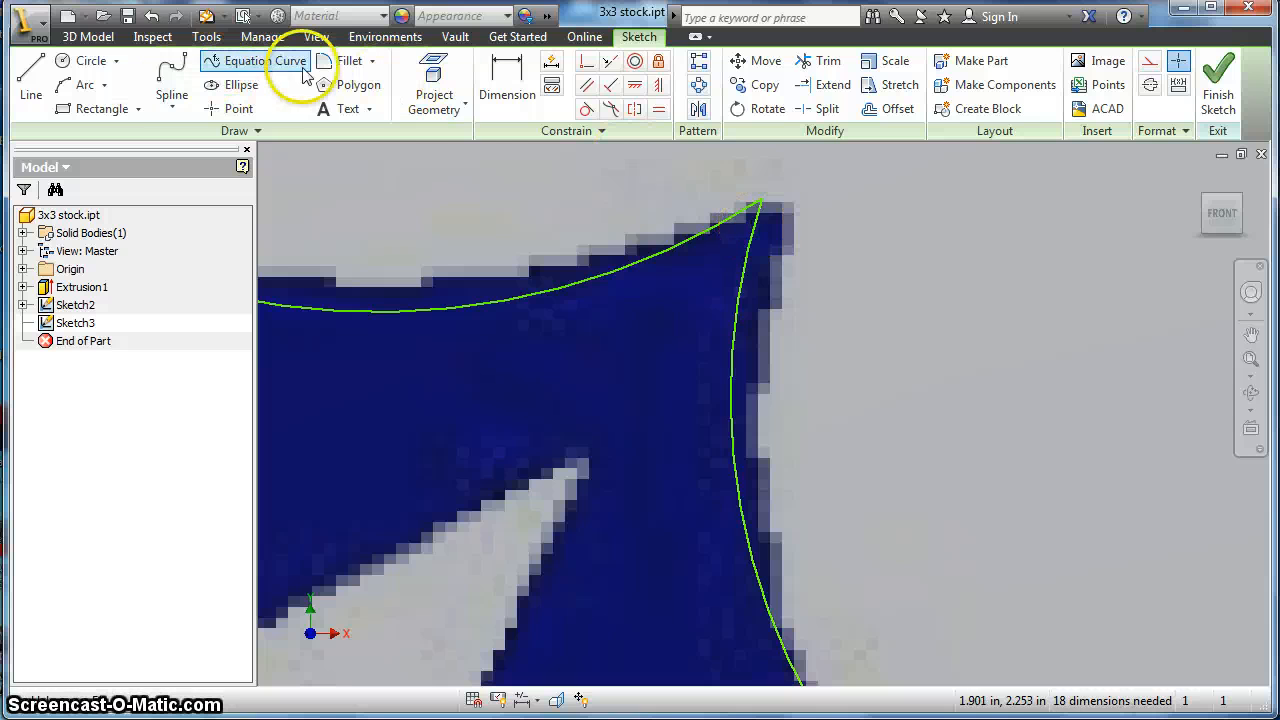
left_click(345, 60)
left_click(732, 224)
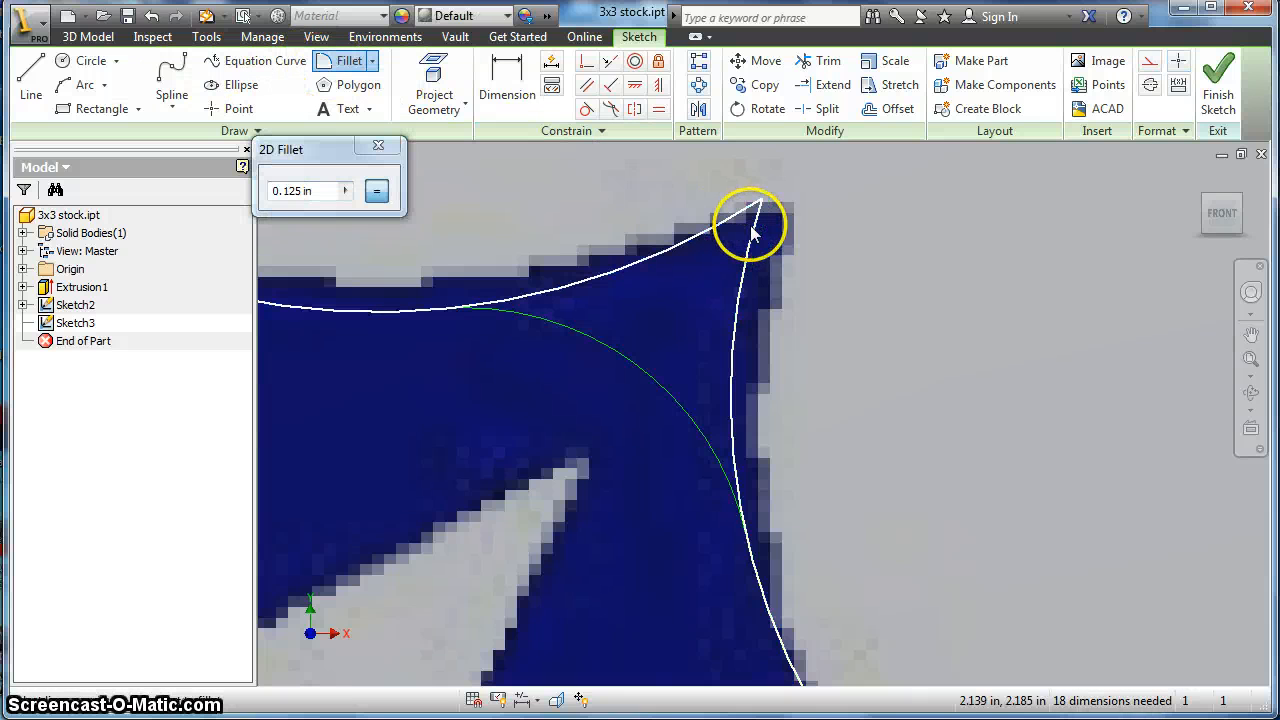
left_click(757, 232)
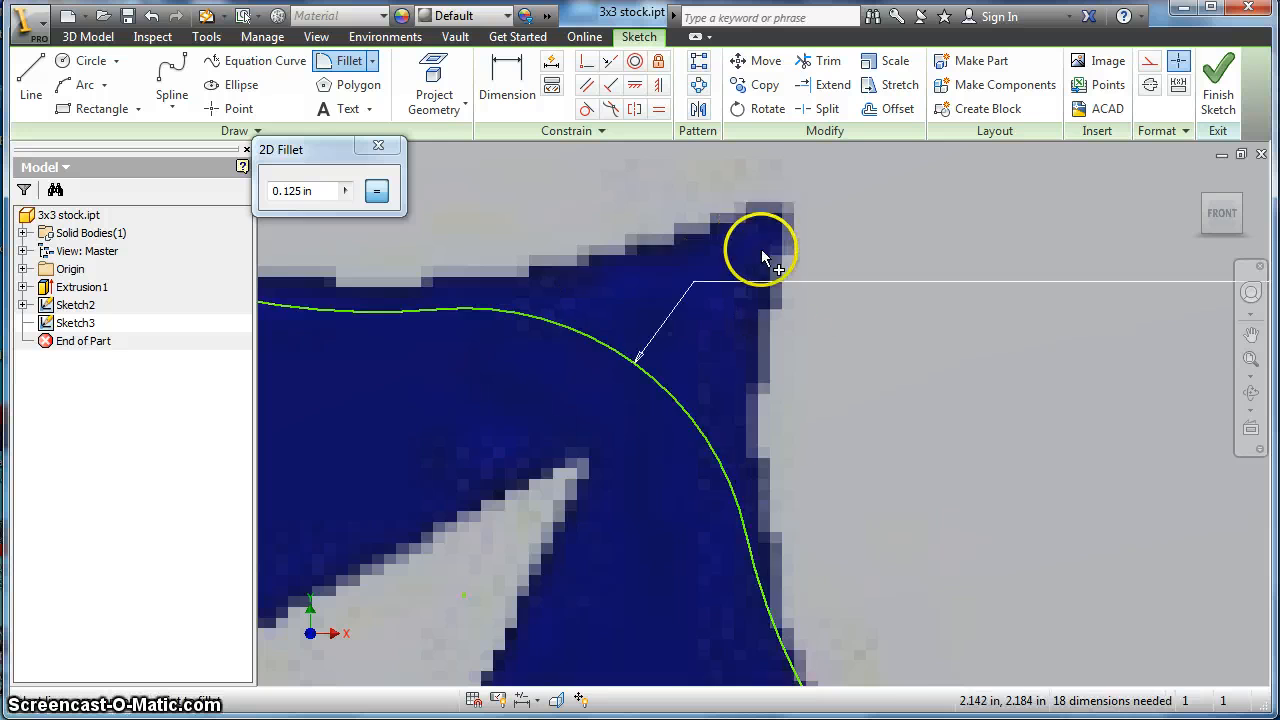
scroll(934, 371, "up", 5)
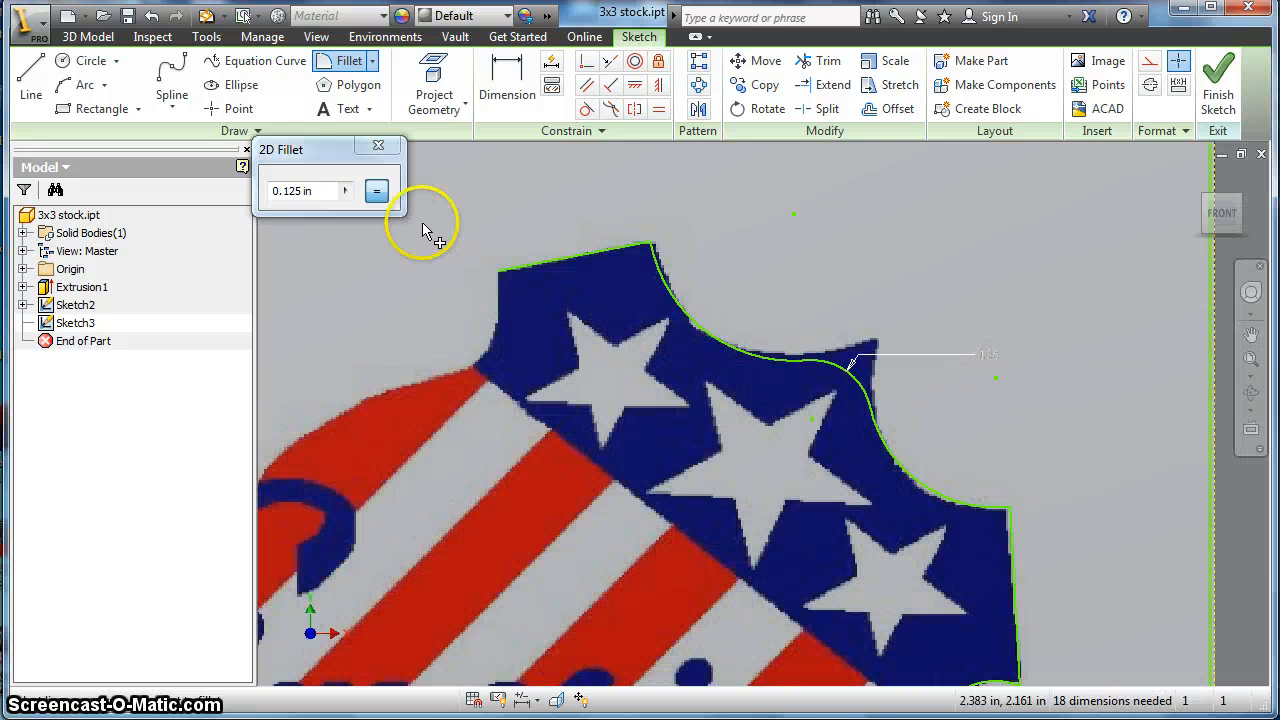
left_click(378, 145)
Reduce the corner fillet's radius, first to 0.05 in and then to a smaller value.
left_click(984, 360)
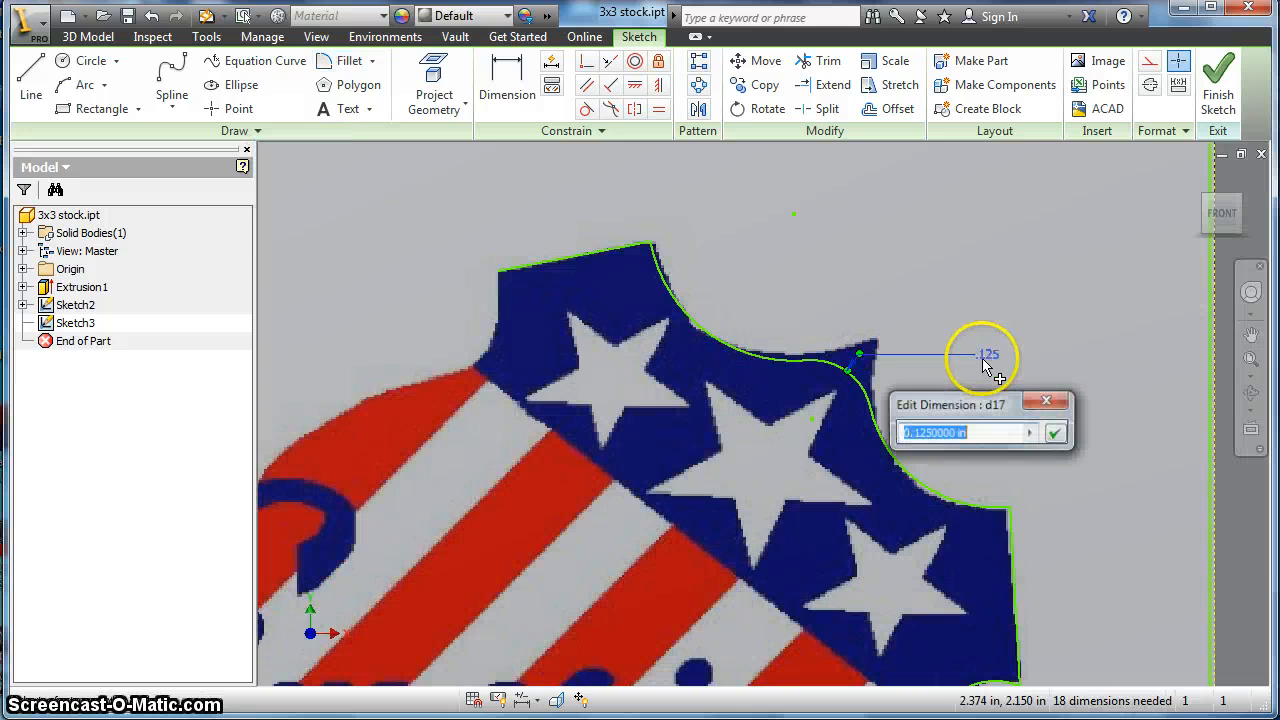
type(".05")
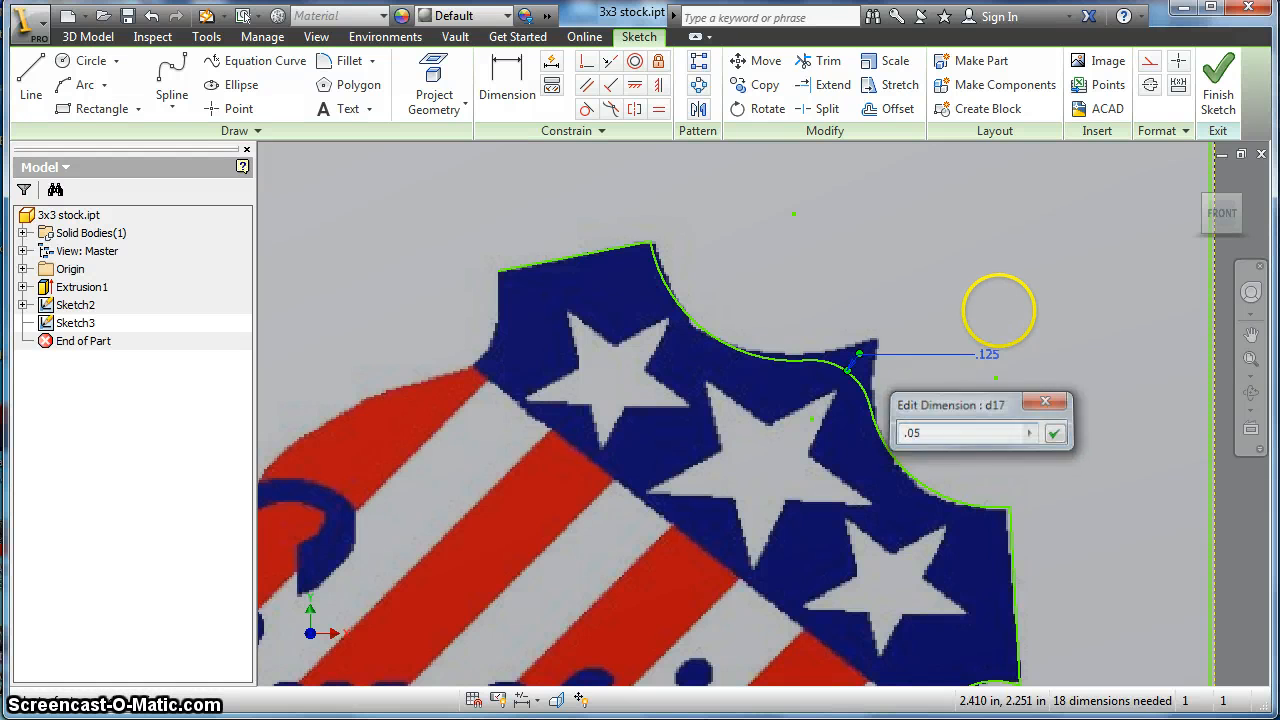
key("Return")
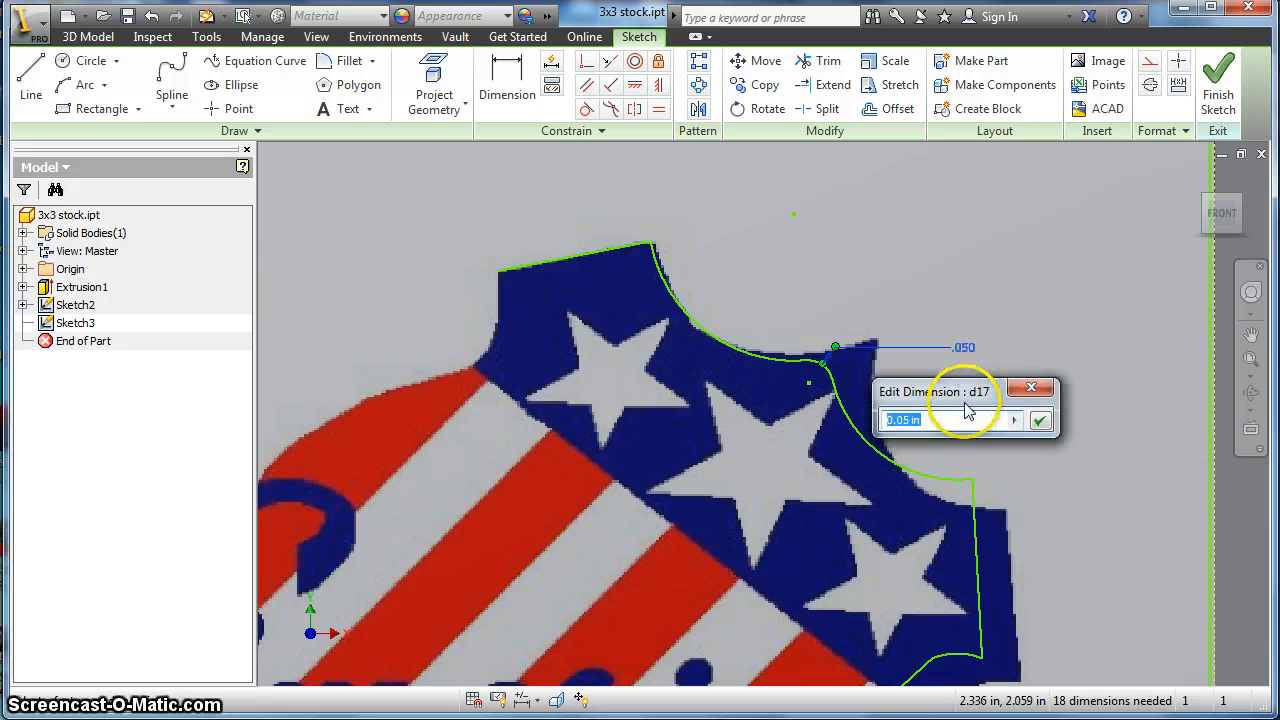
key("Return")
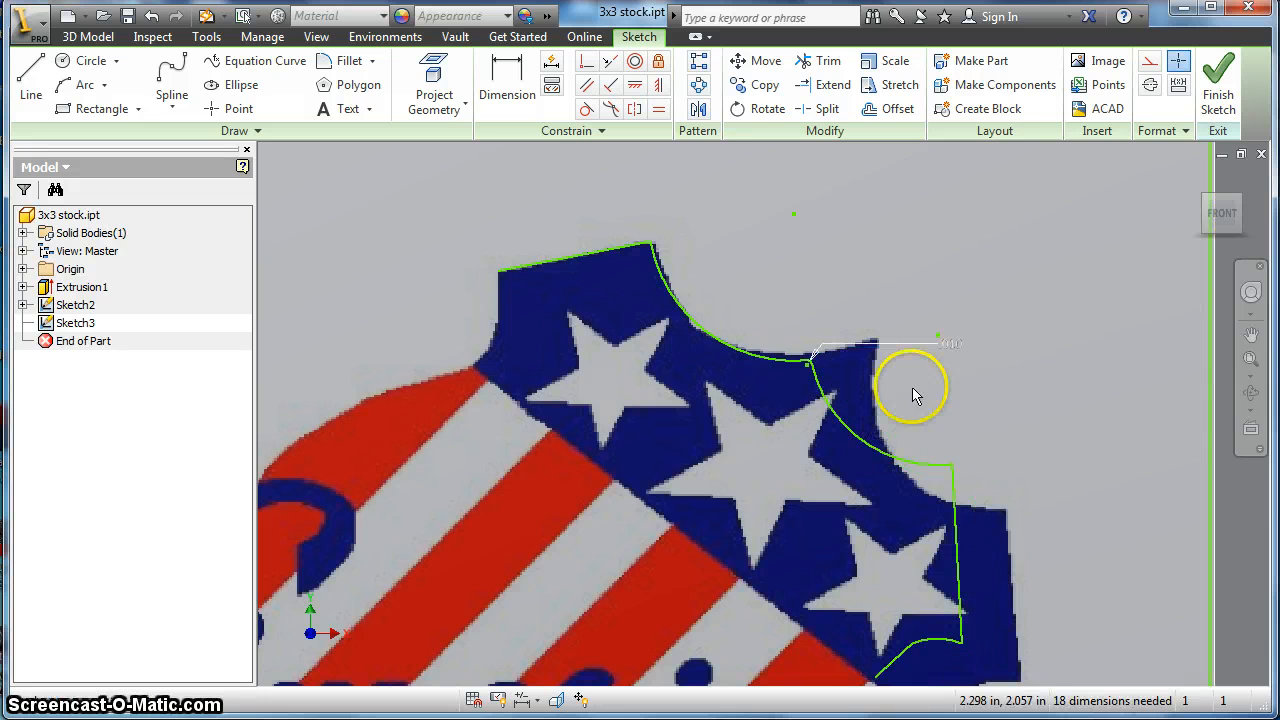
Move the fillet corner, the second concave arc and the right and lower edge geometry back onto the crest's outline.
middle_click_drag(767, 423, 672, 345)
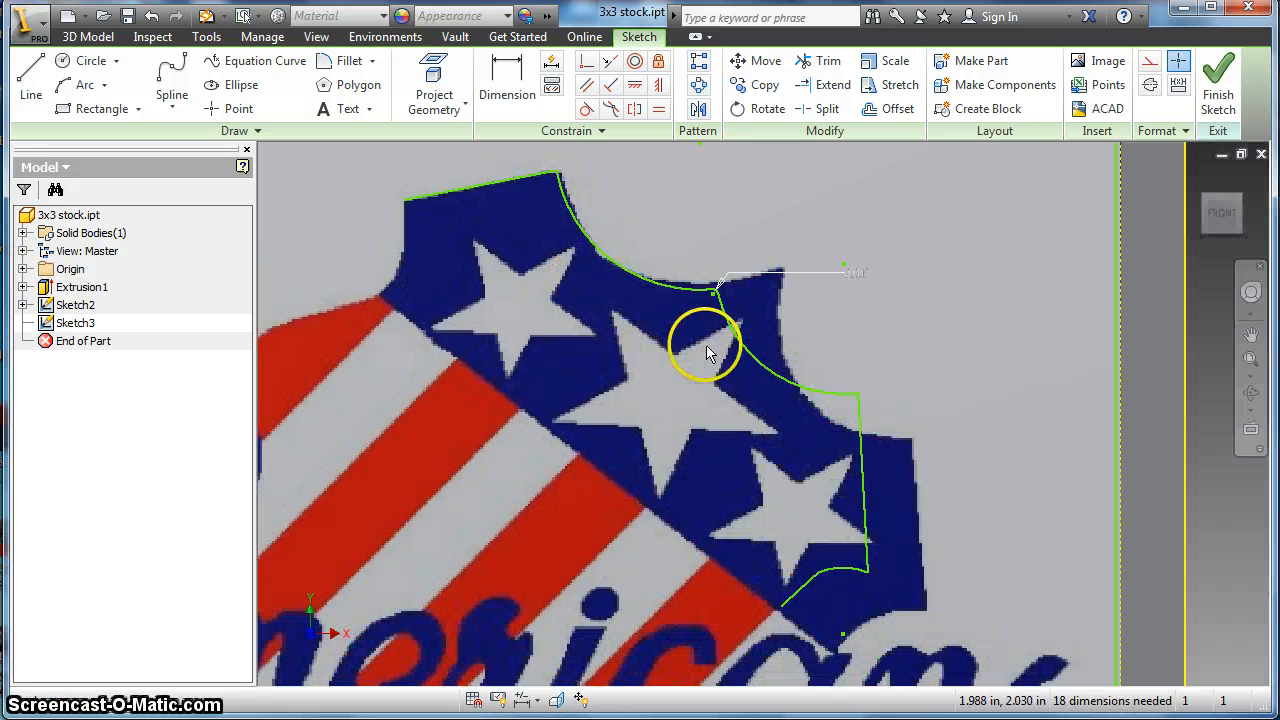
left_click_drag(714, 298, 780, 272)
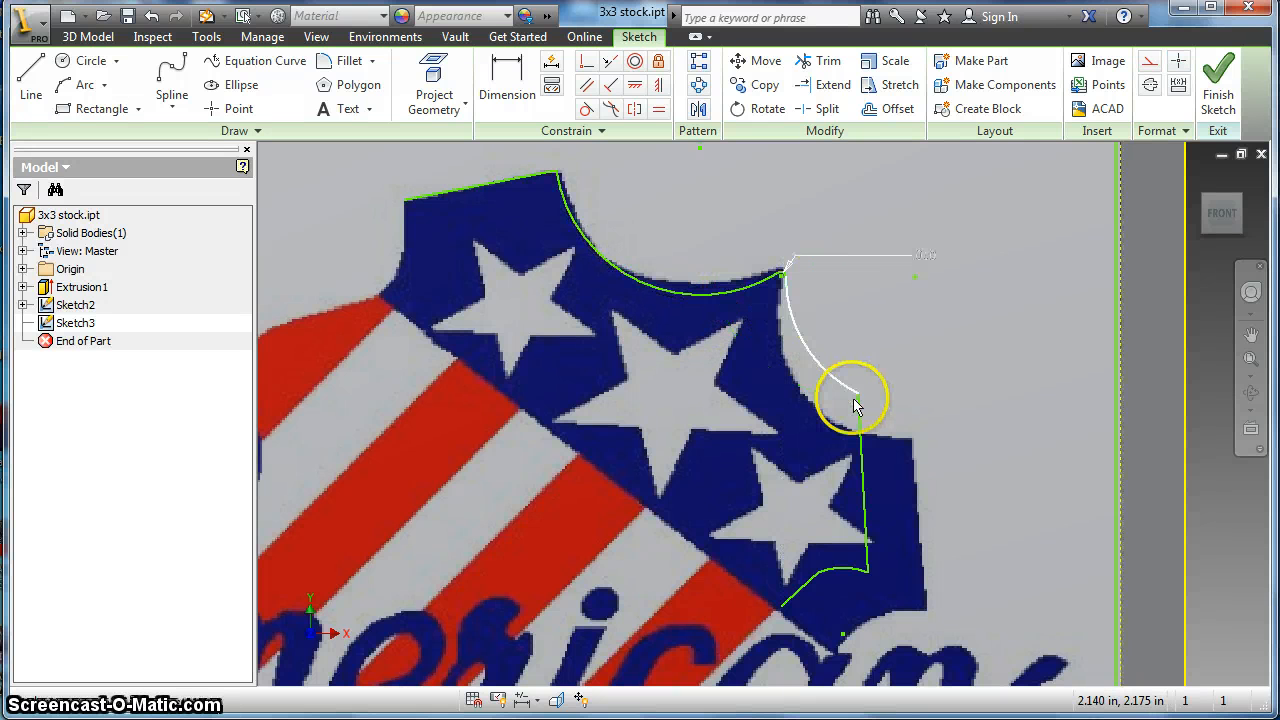
left_click_drag(858, 395, 913, 440)
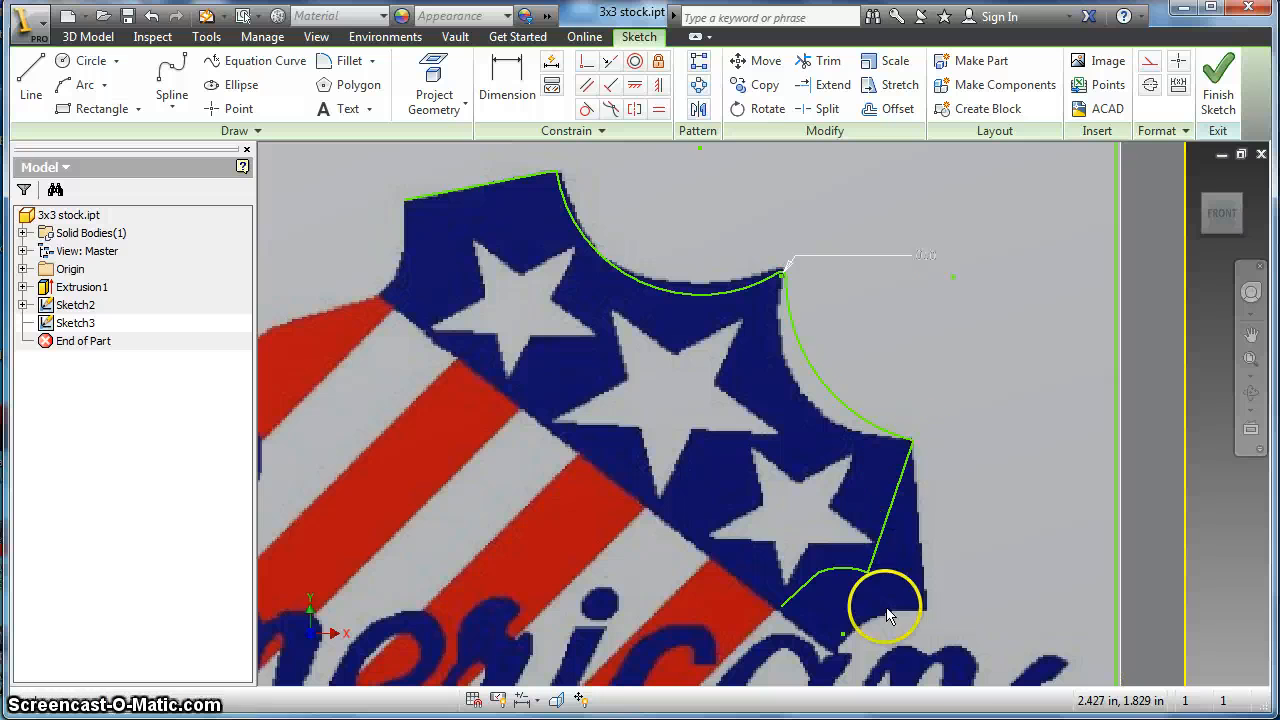
left_click_drag(868, 574, 928, 611)
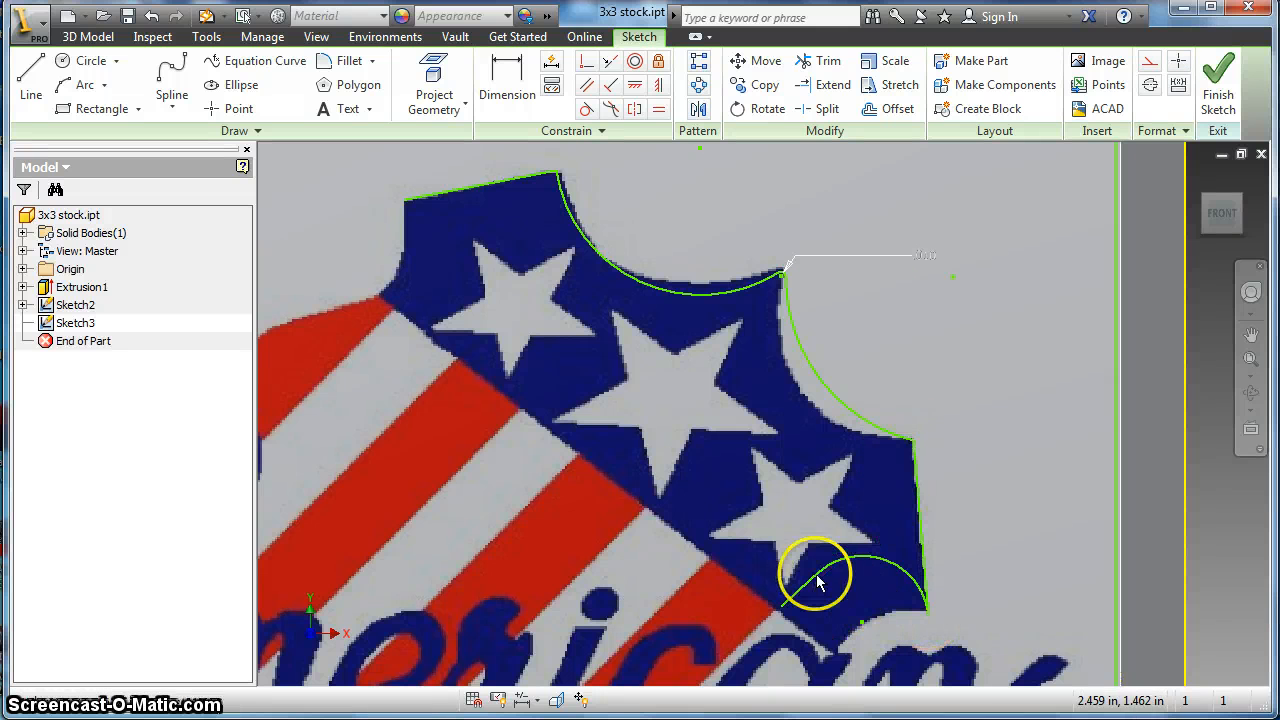
left_click_drag(808, 581, 861, 626)
left_click_drag(900, 586, 882, 611)
mouse_move(801, 345)
left_mouse_down()
mouse_move(782, 365)
mouse_move(800, 346)
mouse_move(792, 355)
left_mouse_up()
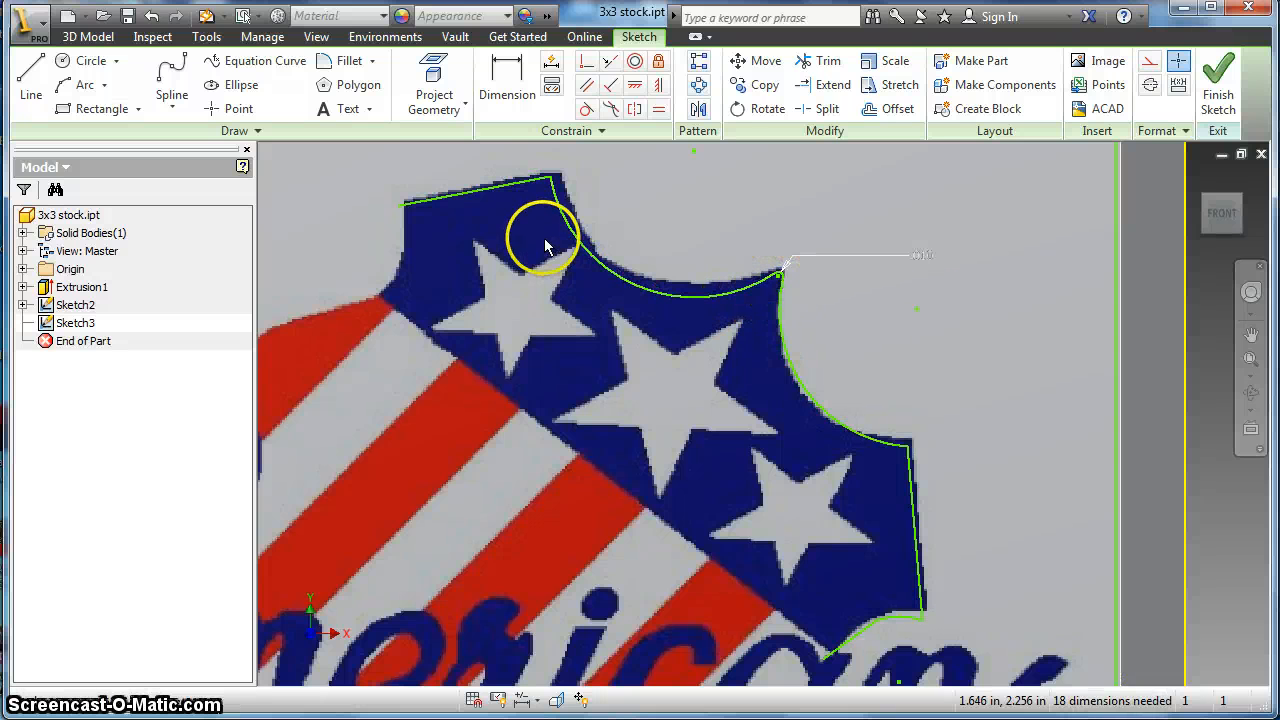
Move both endpoints of the crest's top line onto the two upper corners of the blue crest.
scroll(487, 289, "down", 3)
scroll(487, 289, "up", 5)
scroll(509, 240, "down", 2)
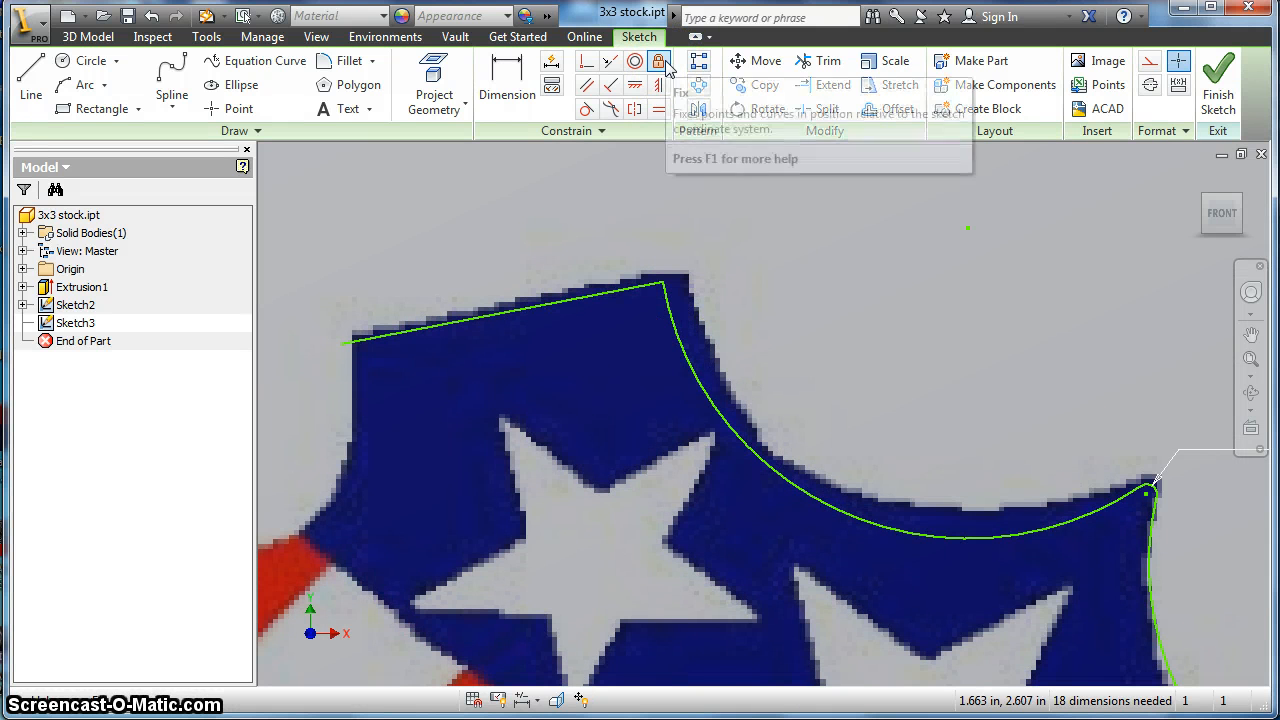
left_click(575, 170)
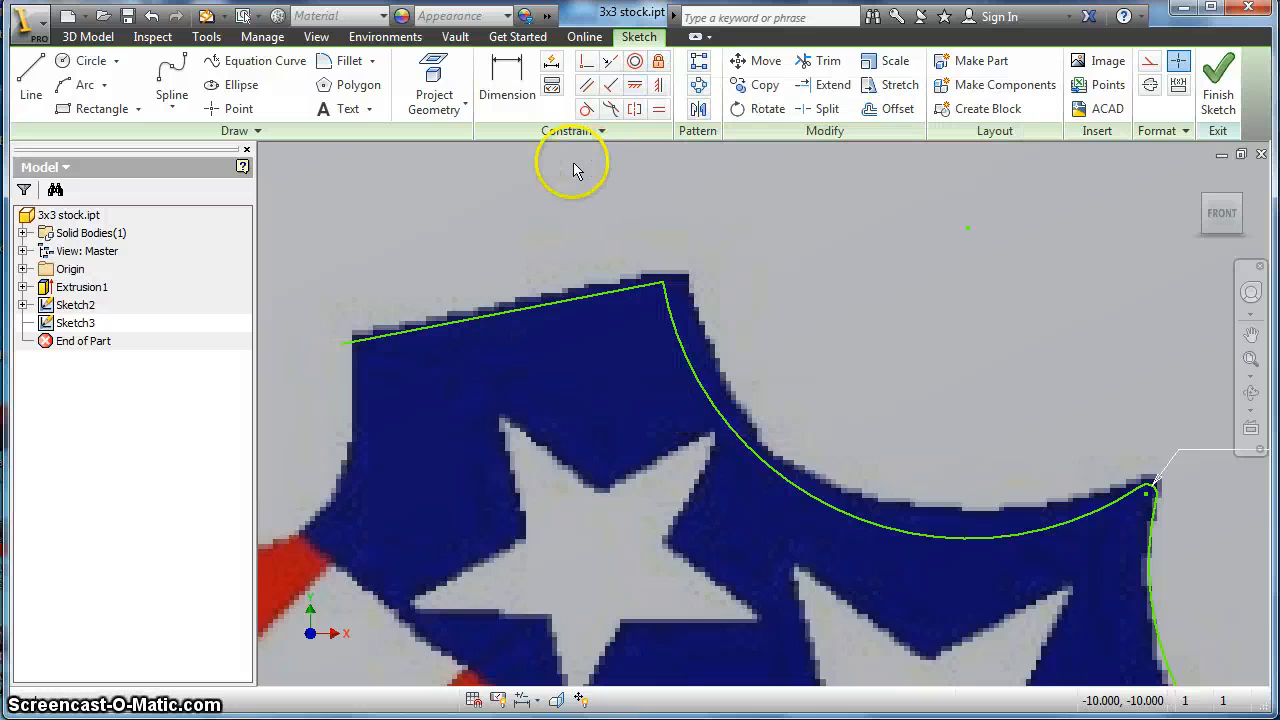
left_click_drag(345, 343, 355, 336)
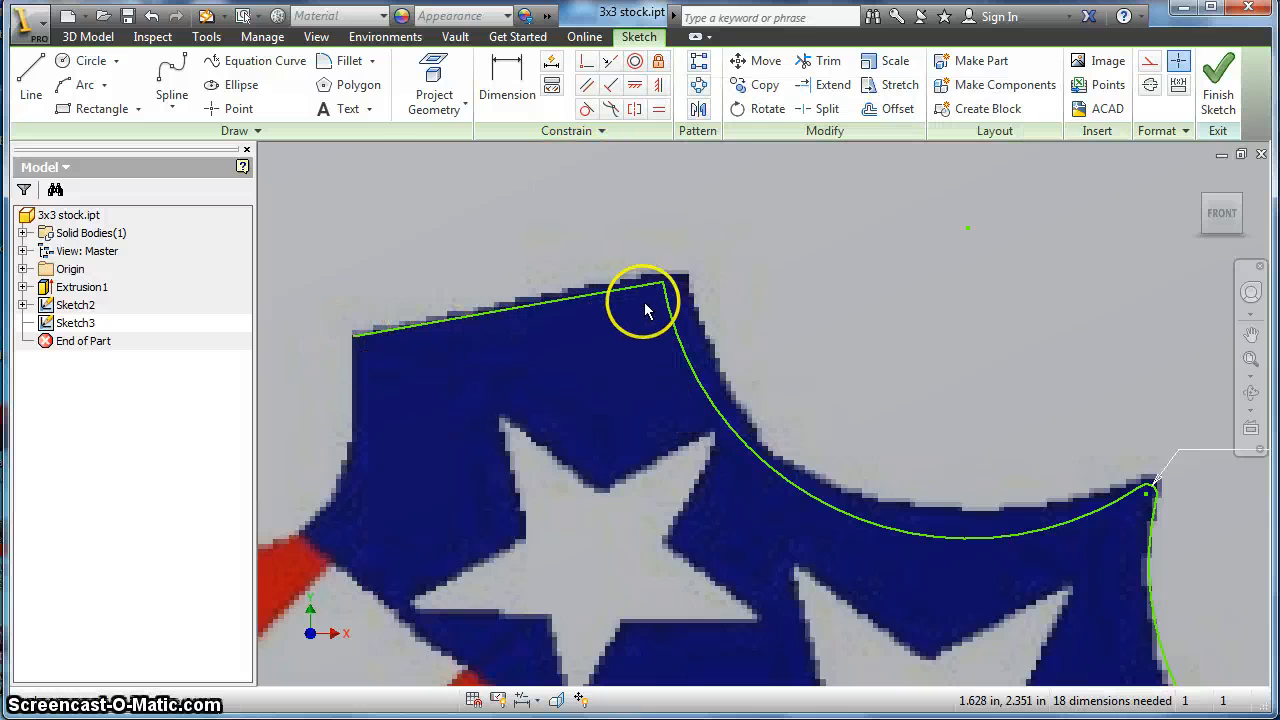
left_click_drag(670, 289, 688, 277)
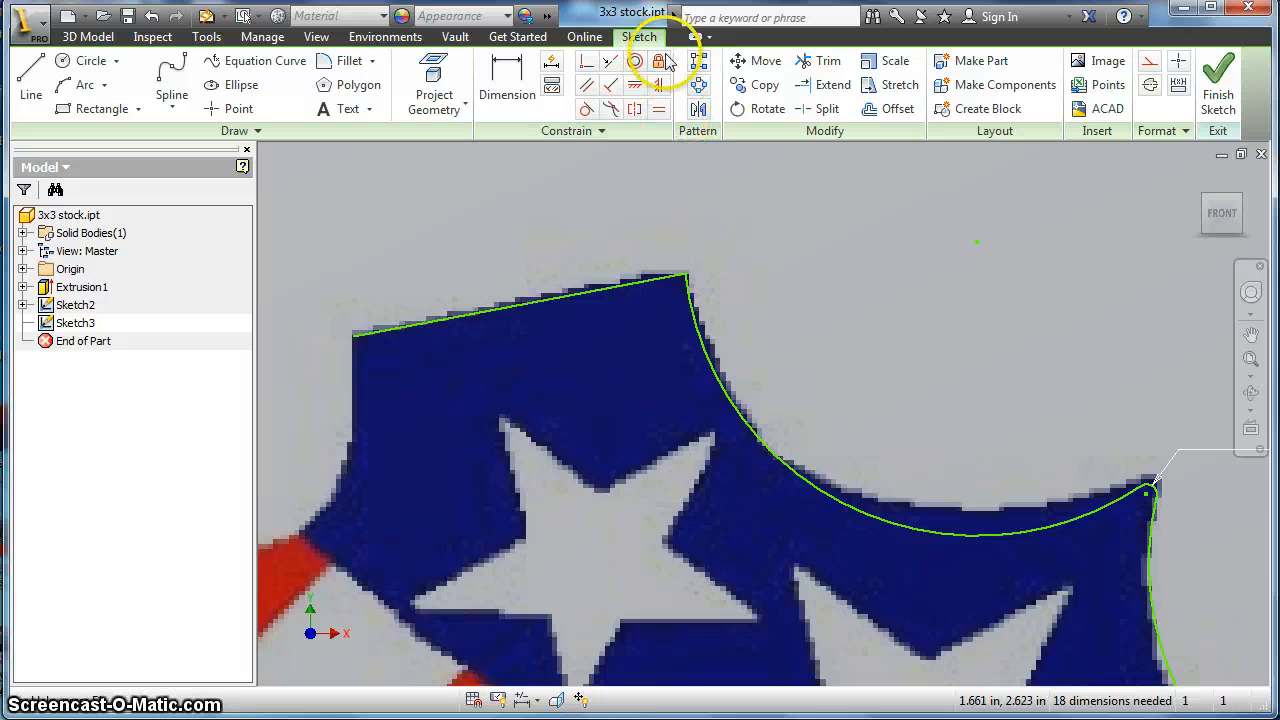
Fix the crest's top line and first concave arc in place, and try to fix the corner fillet arc.
left_click(662, 279)
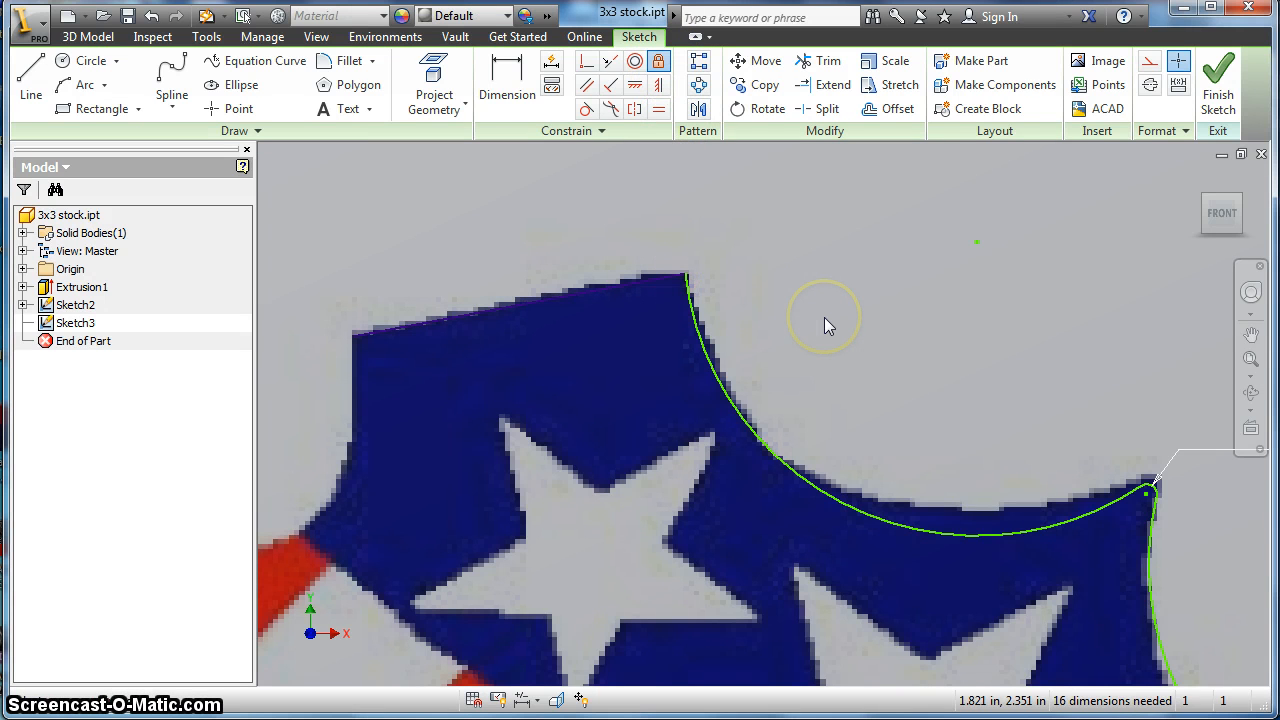
left_click(940, 535)
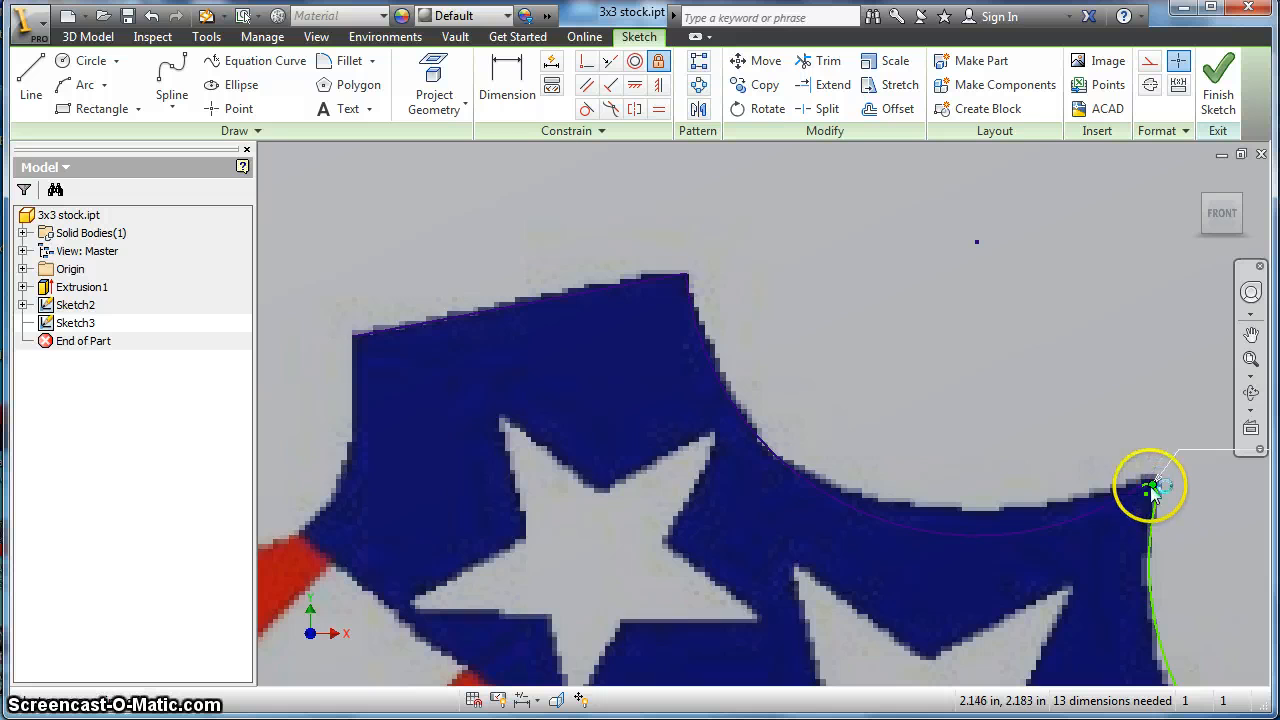
scroll(1150, 485, "up", 5)
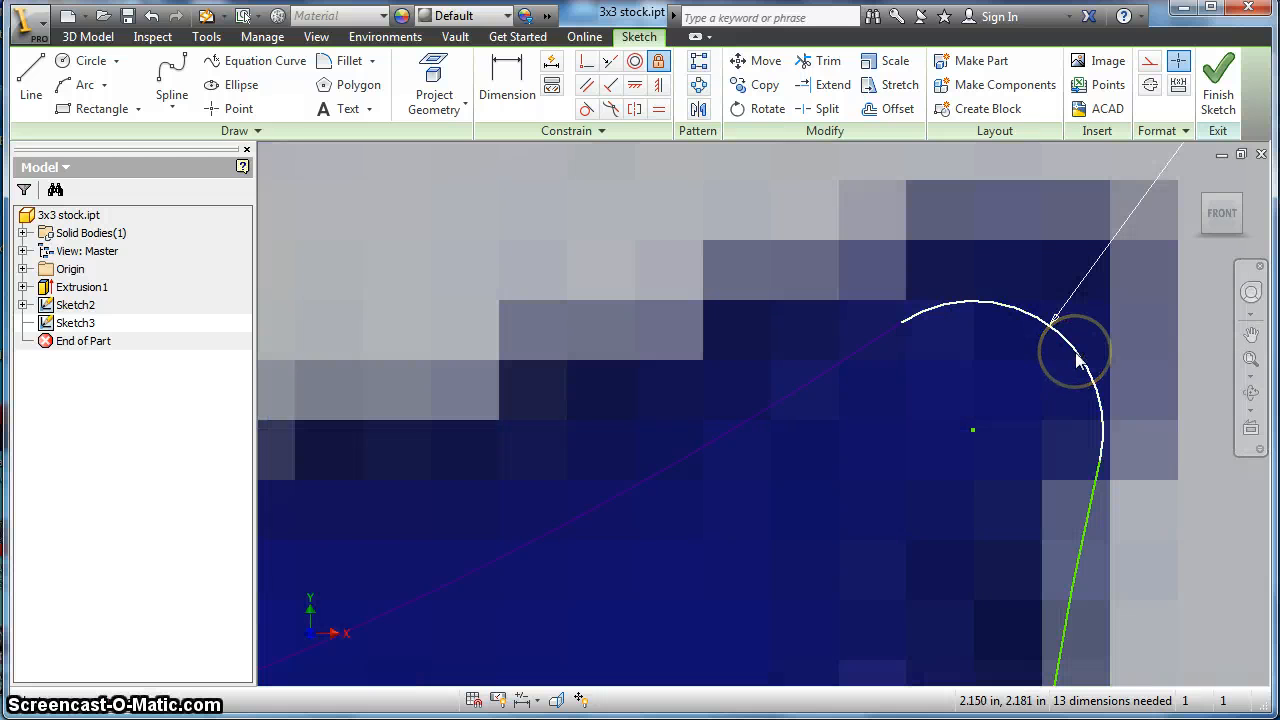
left_click(1038, 490)
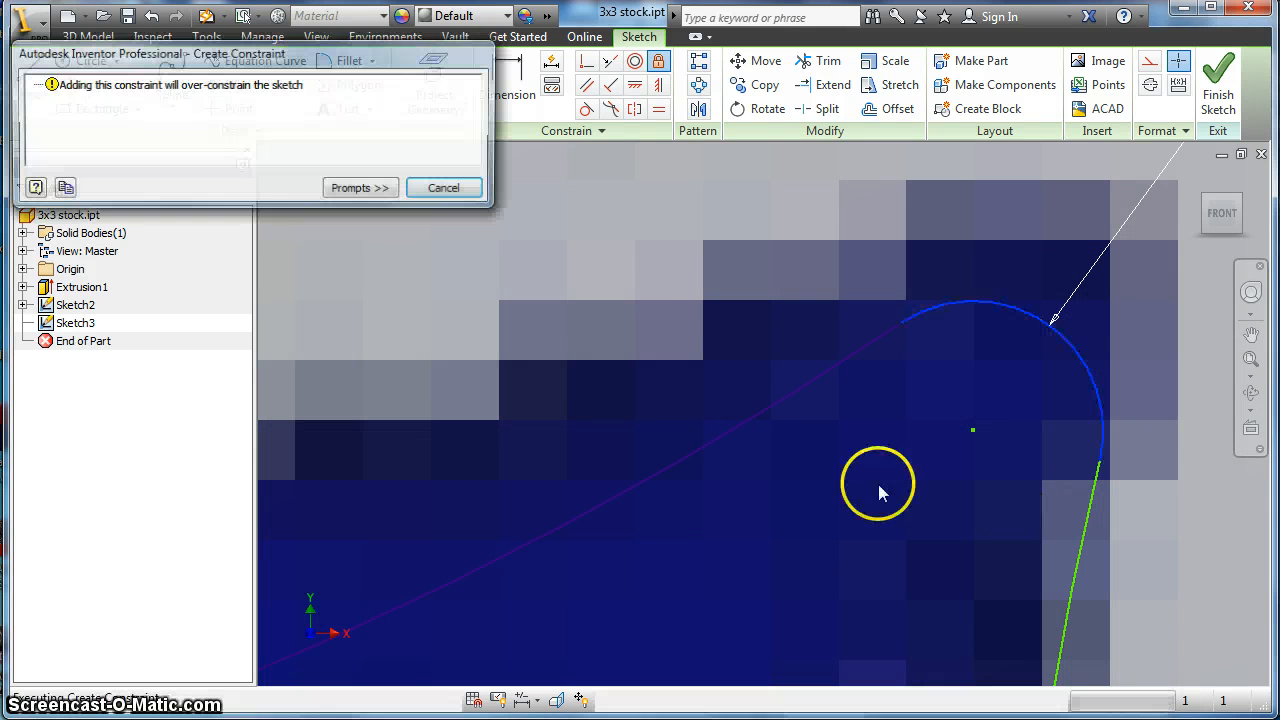
left_click(447, 189)
Fix the crest's second concave arc in place and end the Fix constraint command.
scroll(843, 451, "down", 5)
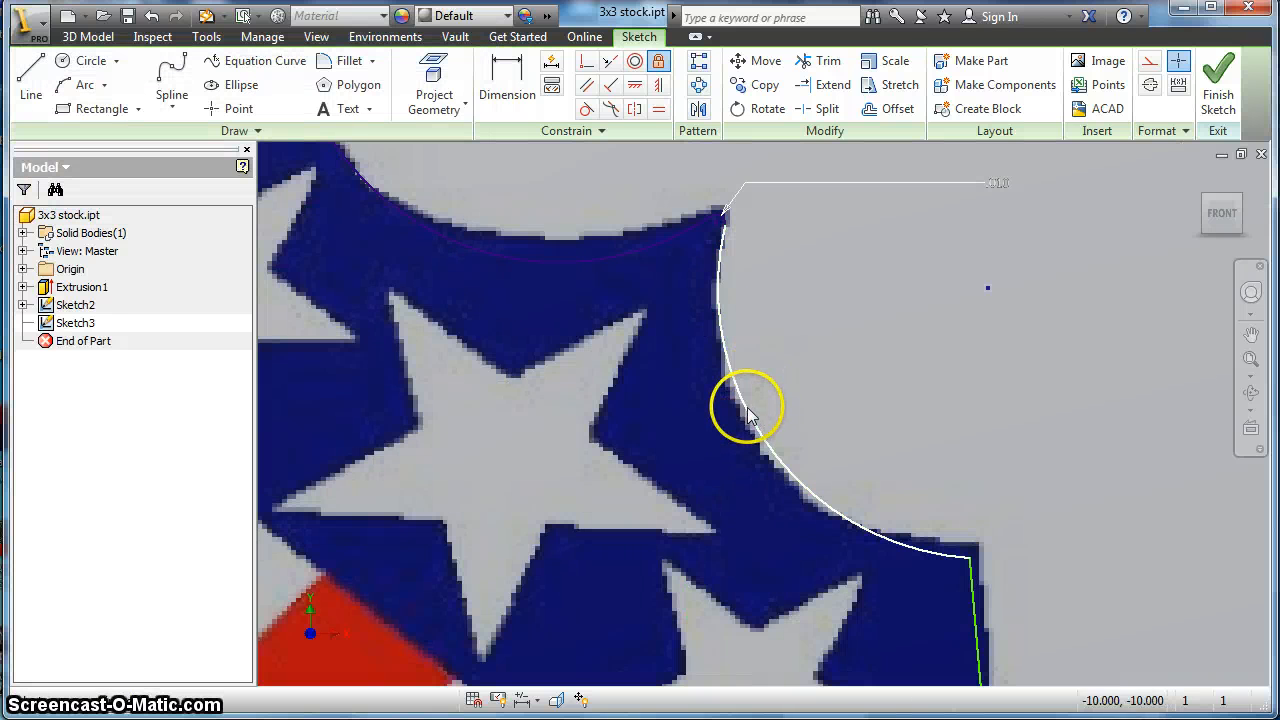
scroll(1153, 645, "up", 3)
middle_click_drag(1153, 645, 958, 376)
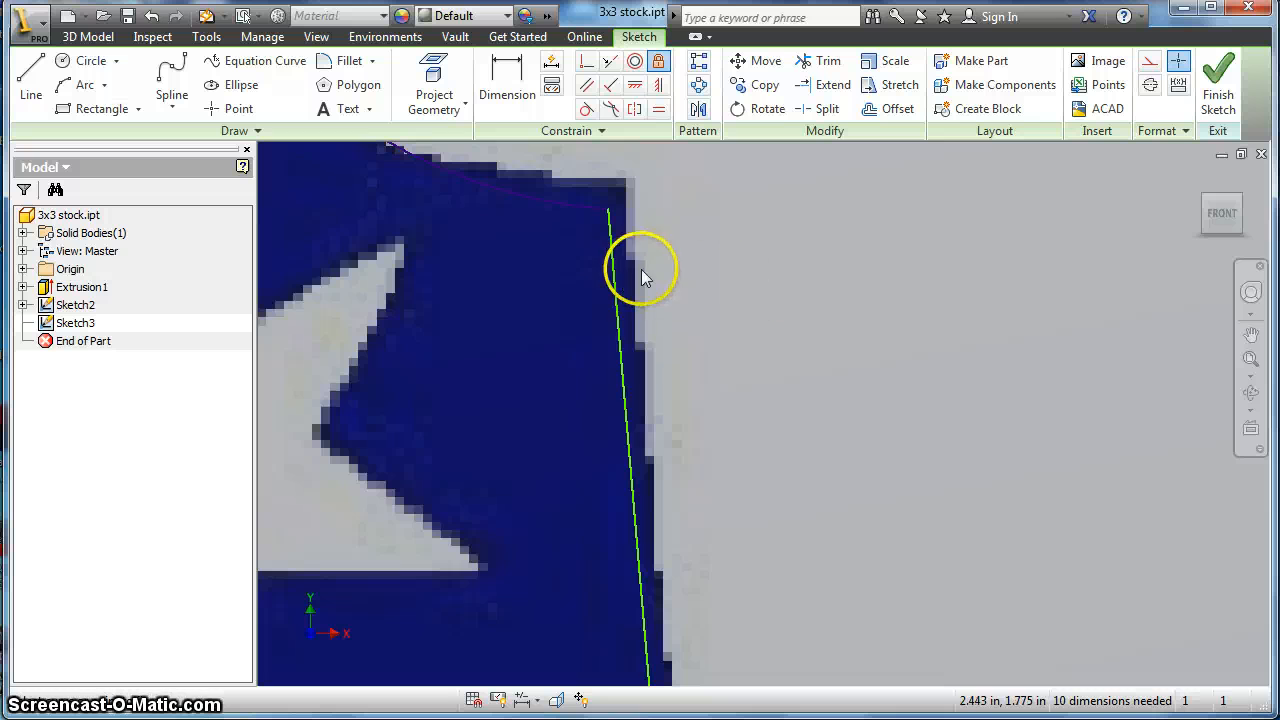
scroll(683, 395, "down", 1)
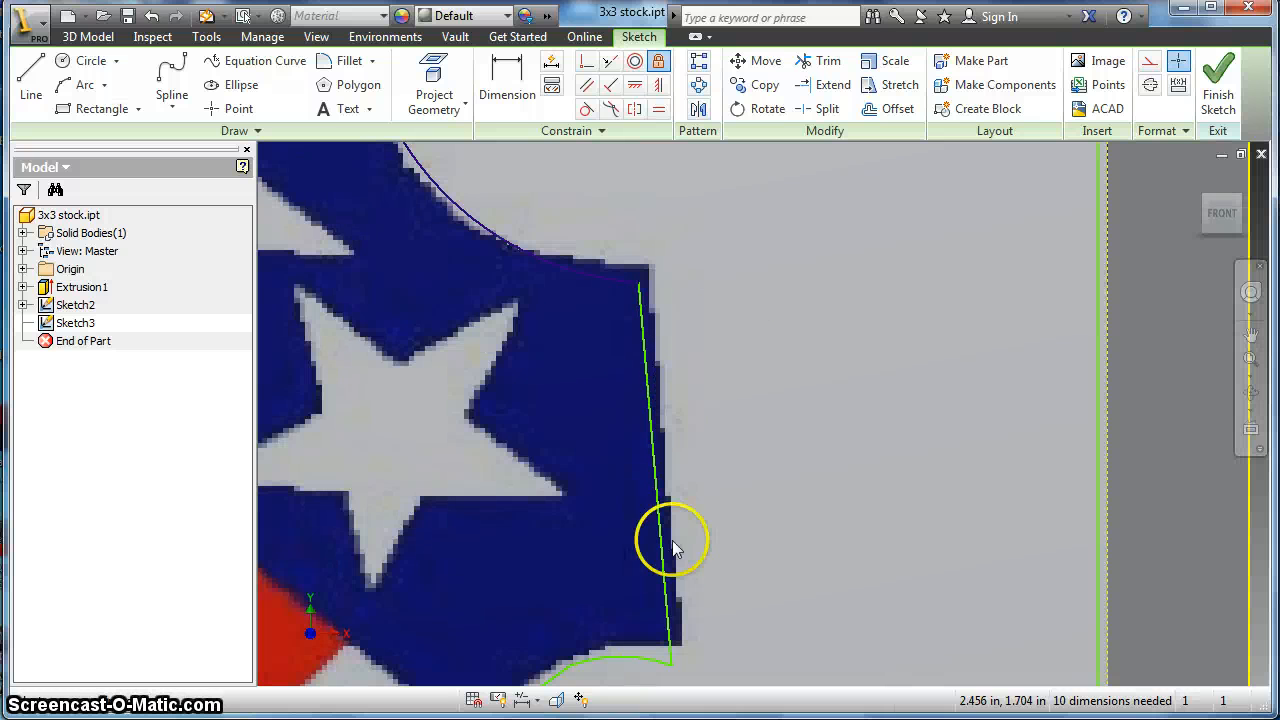
right_click(773, 401)
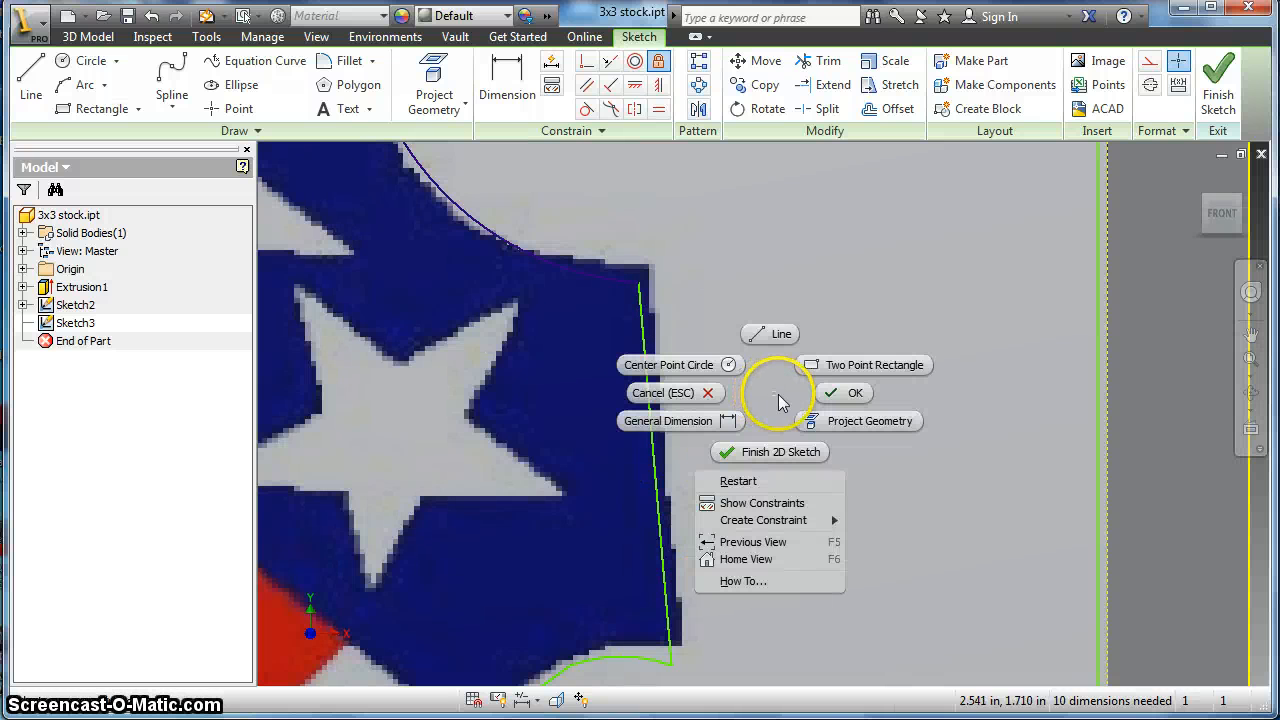
left_click(838, 396)
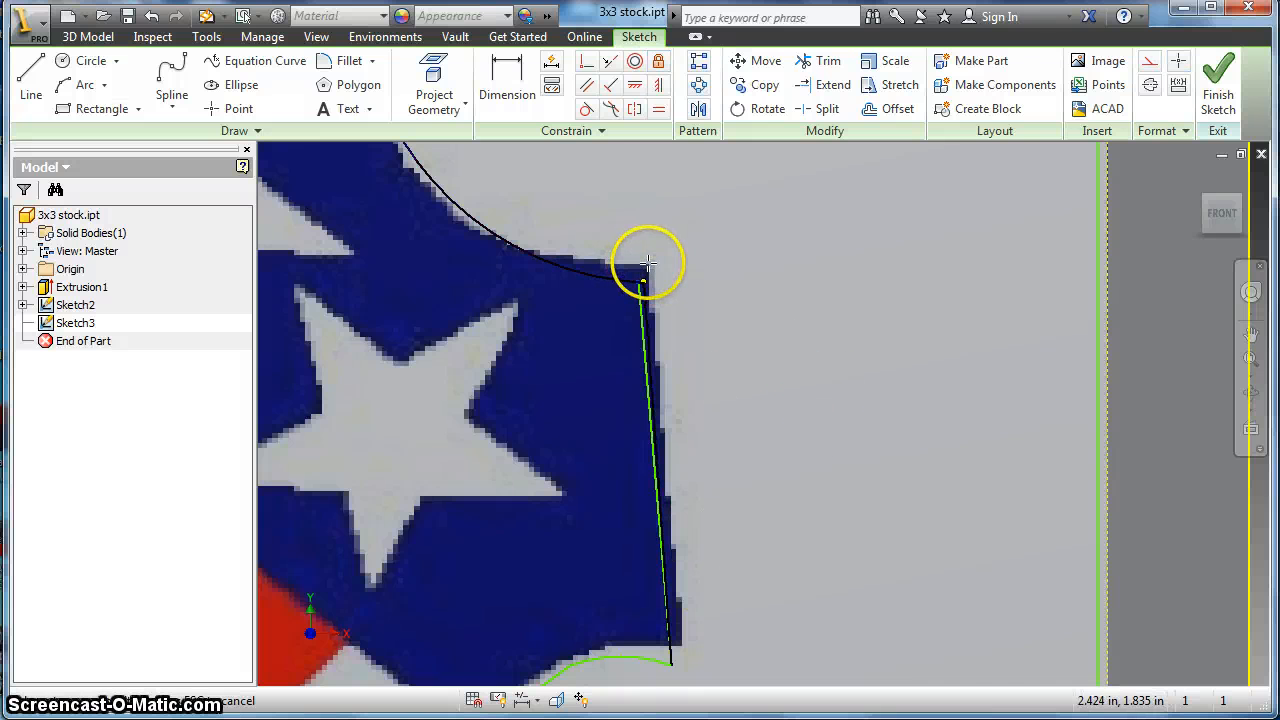
Move the upper and lower endpoints of the crest's right edge line onto the blue crest's edge.
left_click_drag(648, 263, 650, 283)
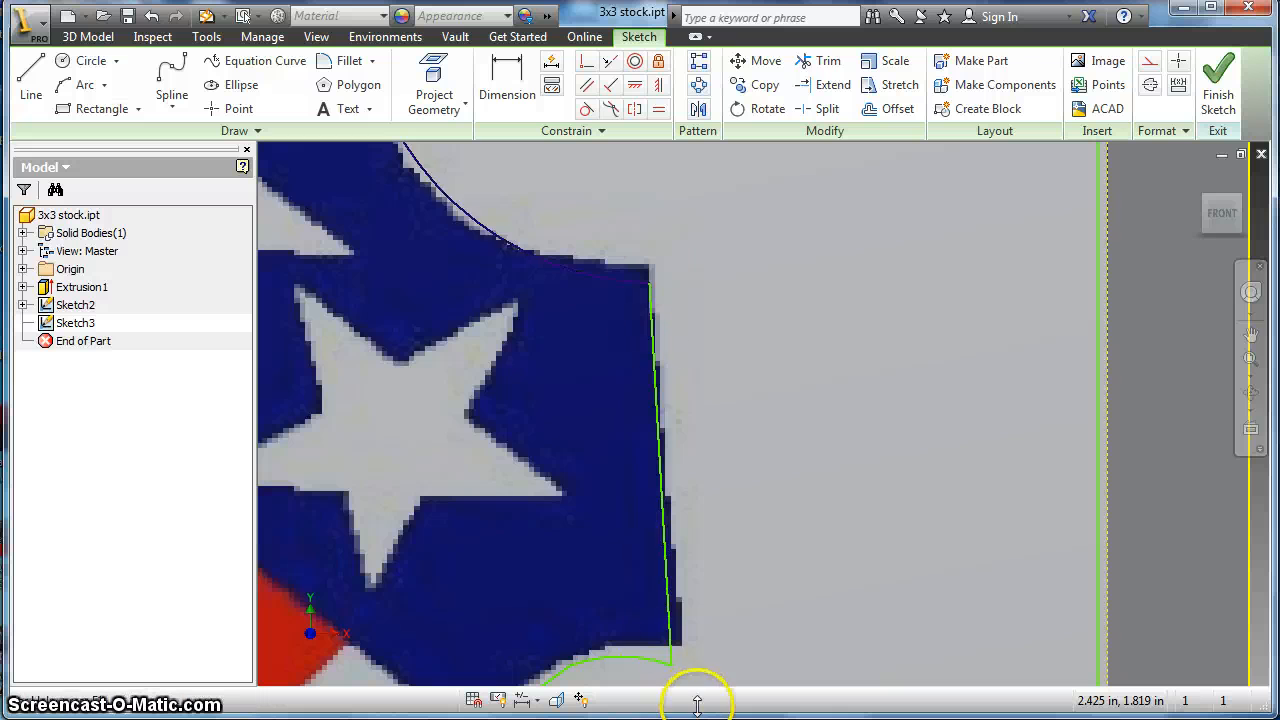
left_click_drag(676, 669, 684, 645)
scroll(783, 482, "down", 3)
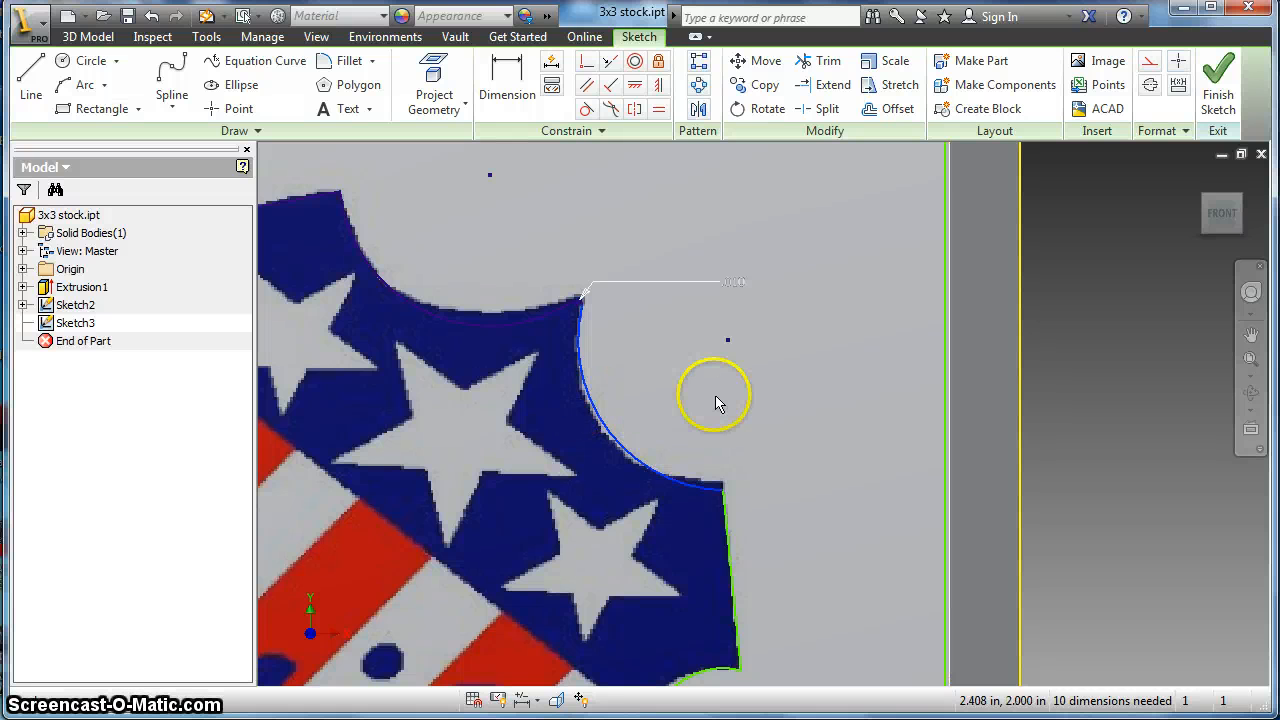
Show all sketch constraints, delete the Fix constraint on the second concave arc, and hide the constraints again.
right_click(597, 410)
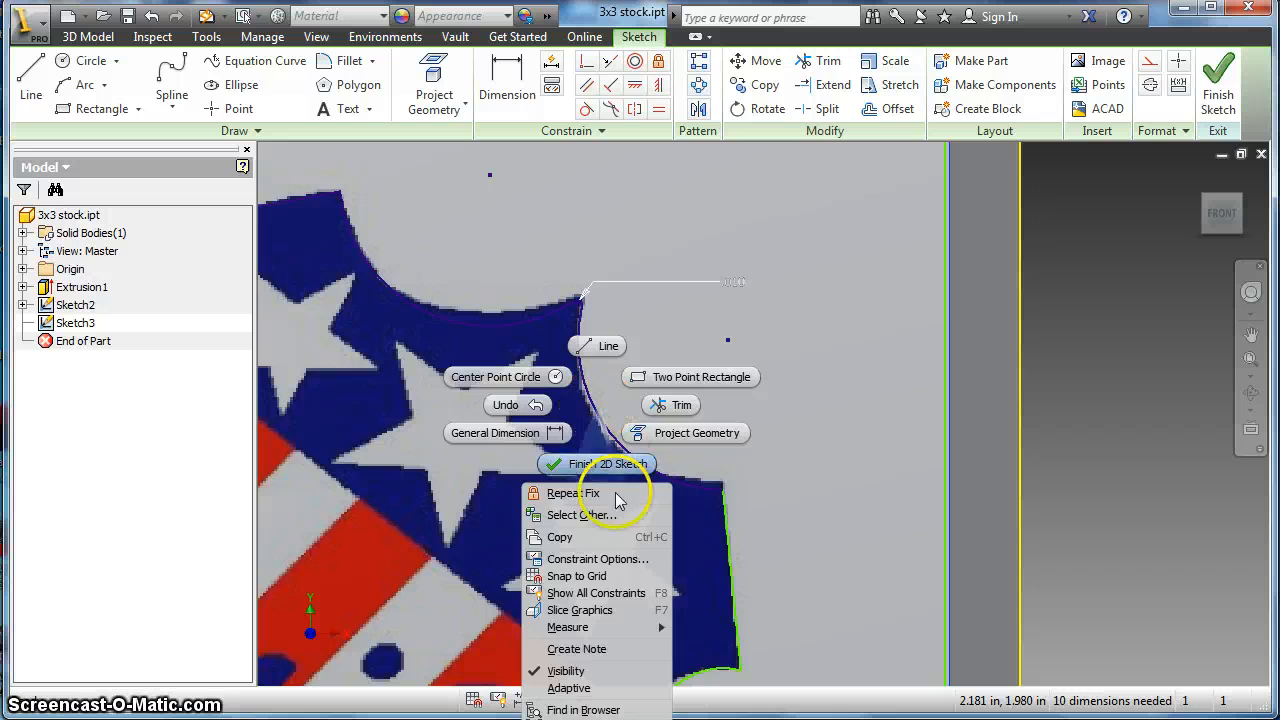
left_click(605, 593)
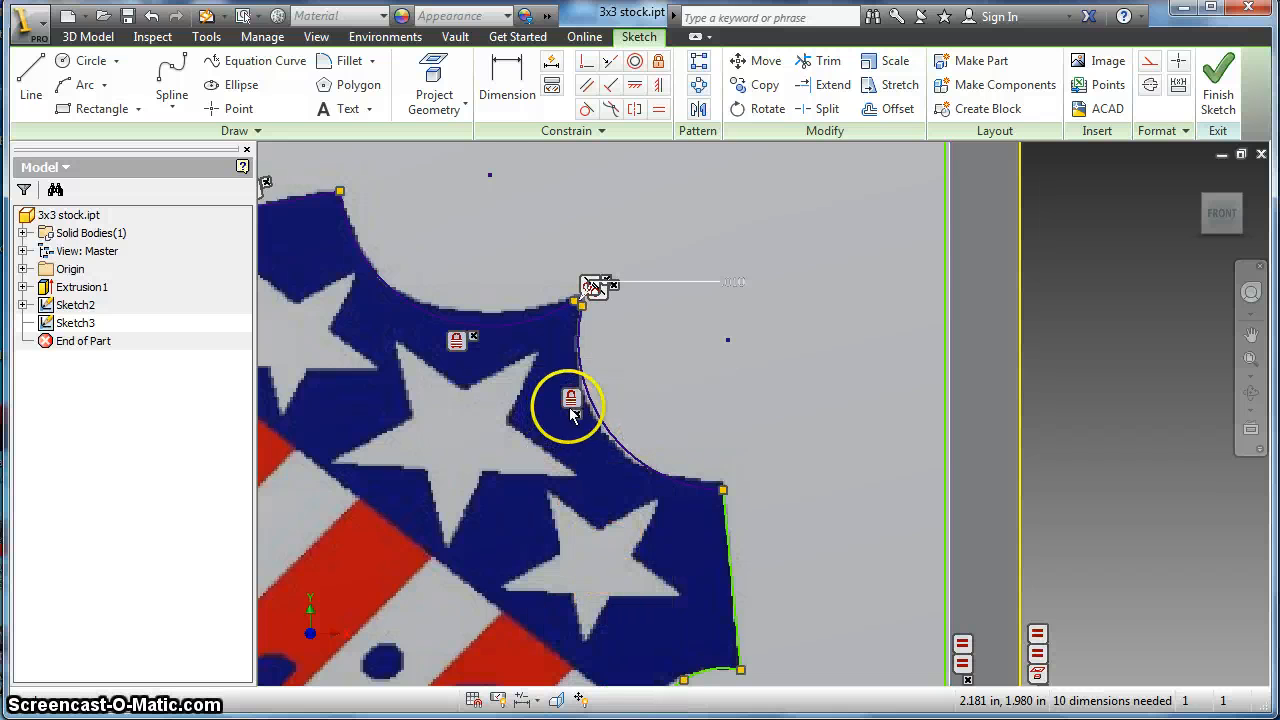
scroll(575, 405, "down", 2)
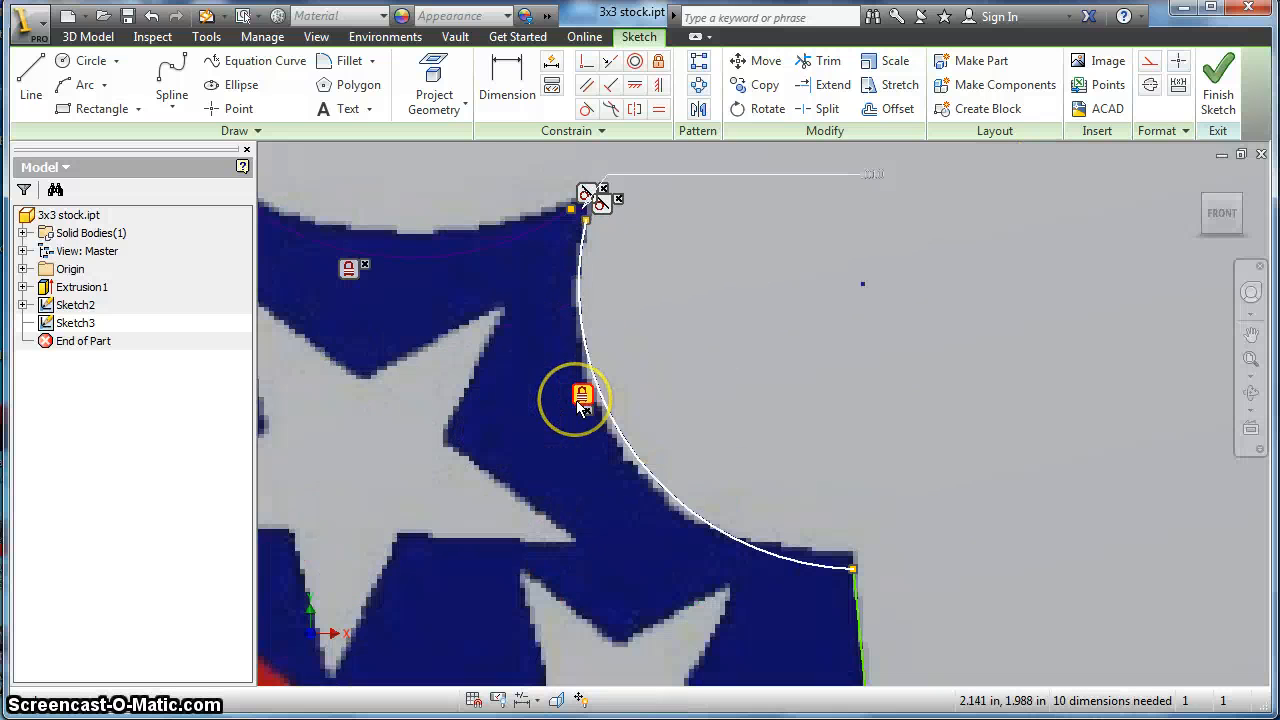
left_click(582, 397)
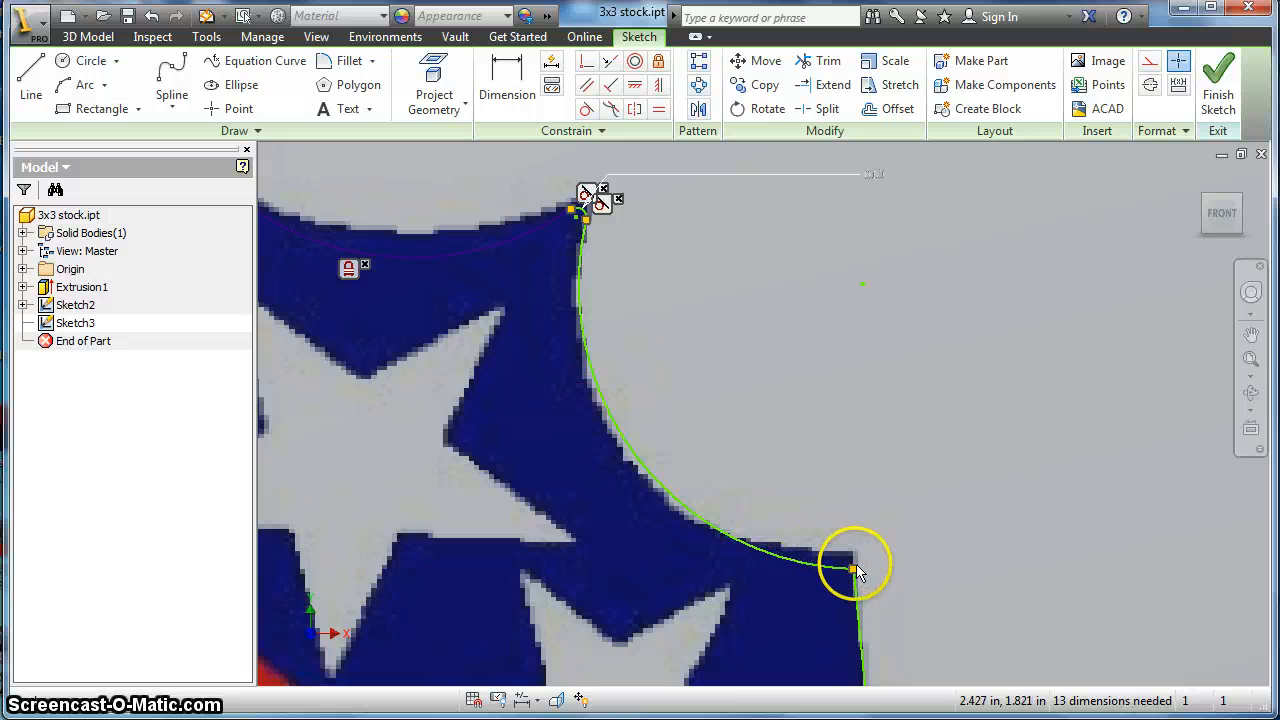
right_click(827, 448)
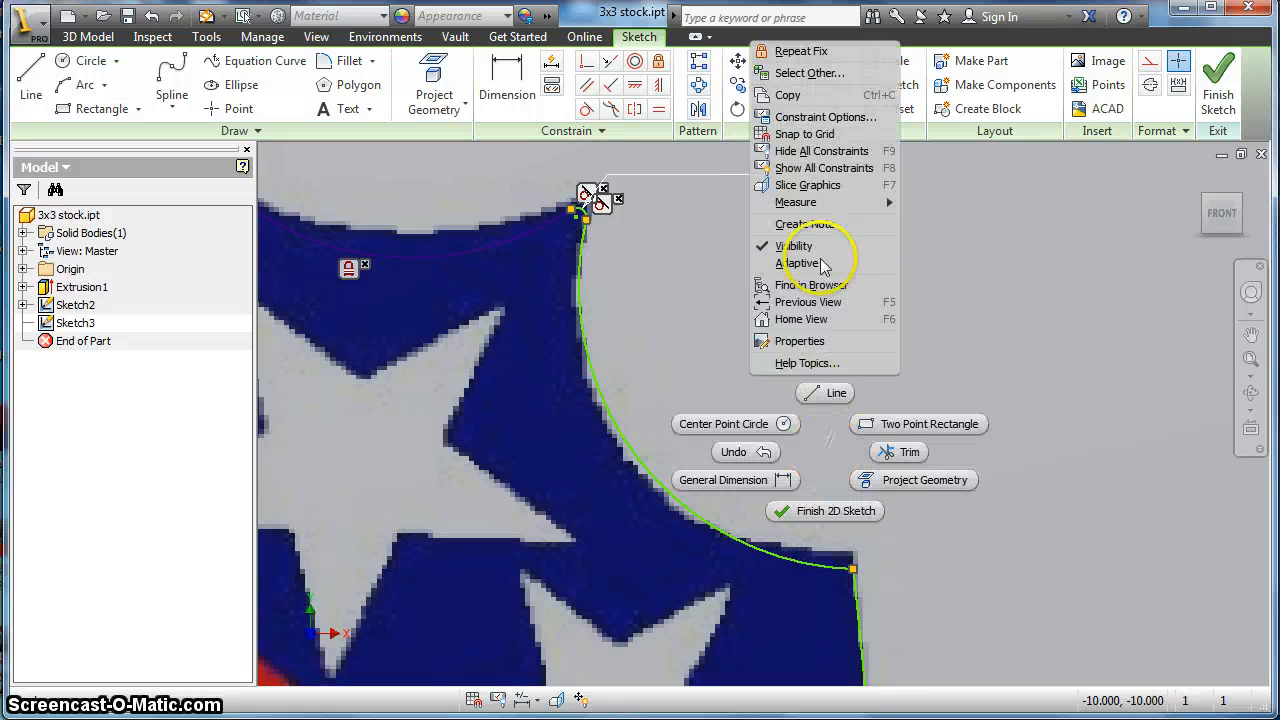
left_click(825, 151)
Move the second concave arc's lower endpoint onto the crest's corner and shift its center so the arc follows the blue edge.
mouse_move(851, 569)
left_mouse_down()
mouse_move(849, 537)
mouse_move(851, 552)
left_mouse_up()
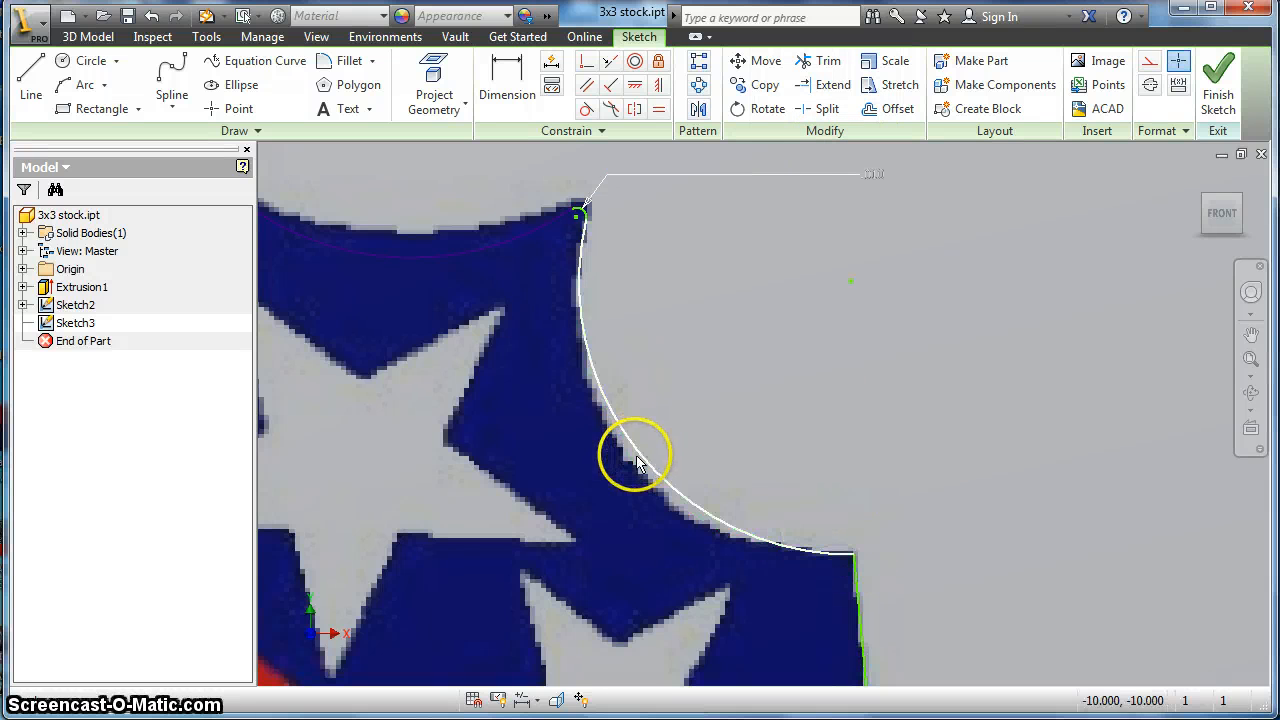
mouse_move(629, 449)
left_mouse_down()
mouse_move(641, 470)
mouse_move(646, 456)
left_mouse_up()
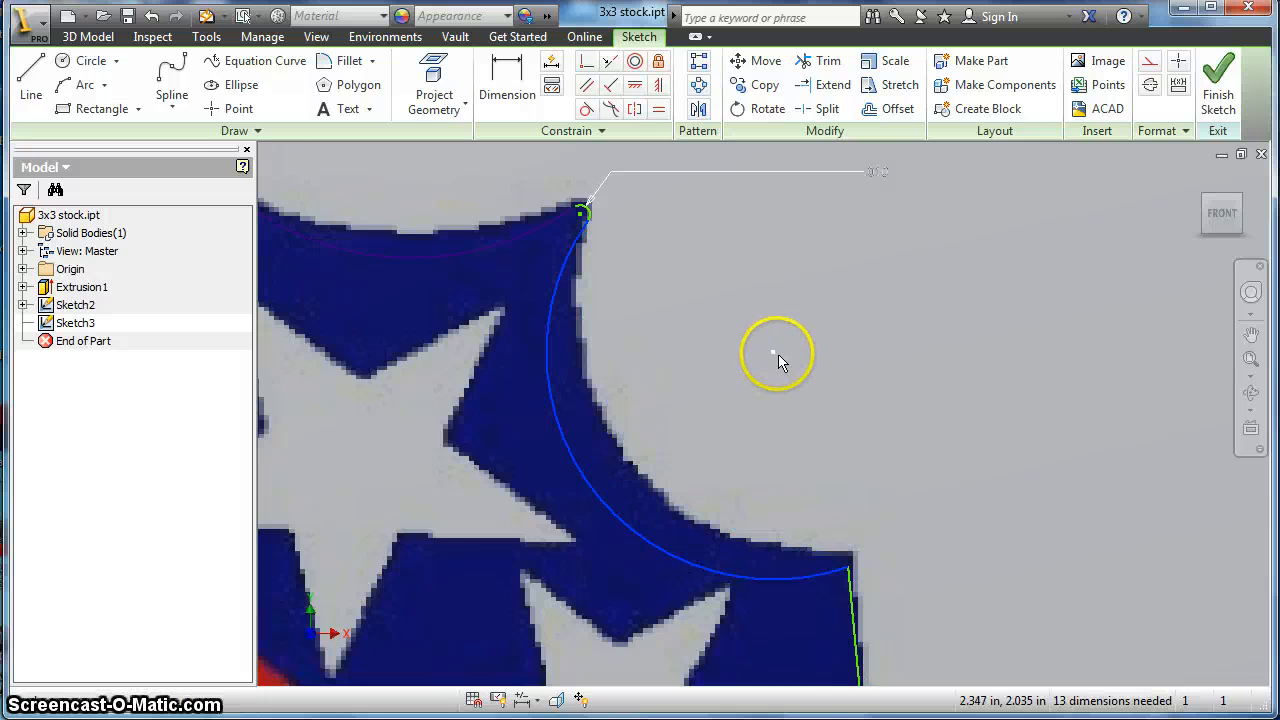
left_click_drag(775, 353, 824, 310)
left_click_drag(848, 566, 849, 553)
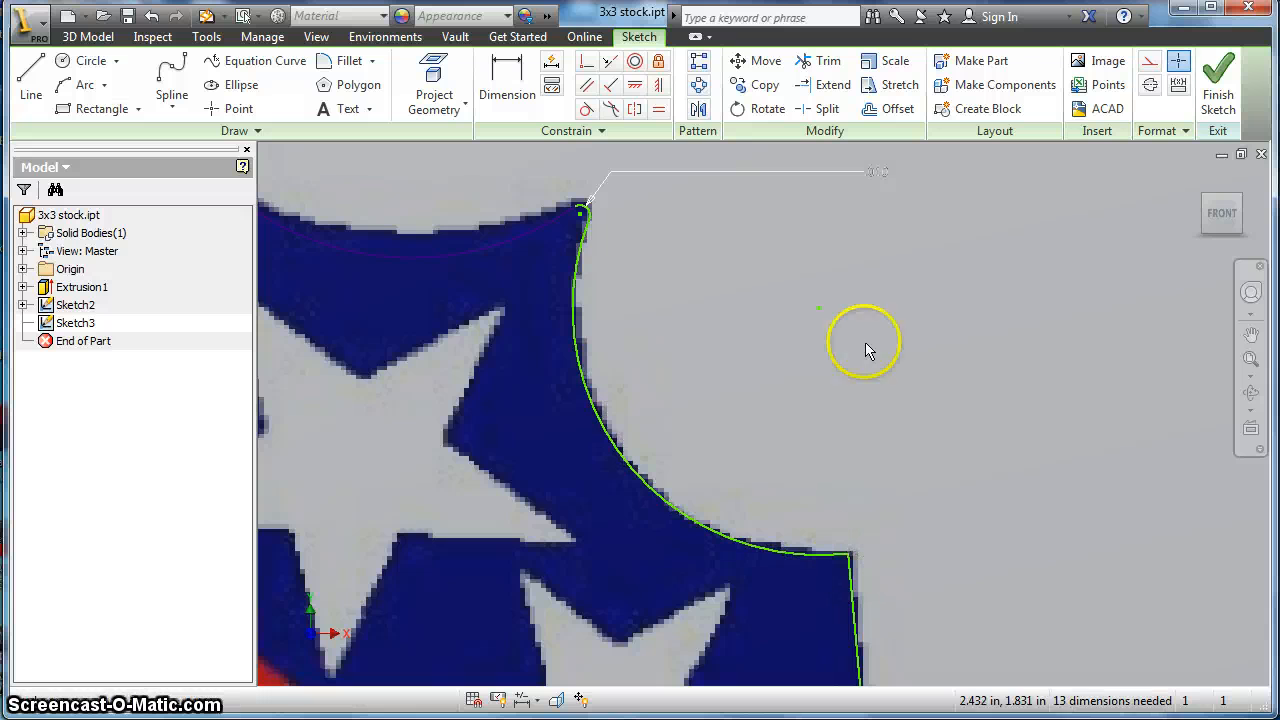
Fix the corner point where the second concave arc meets the right edge line.
left_click(658, 62)
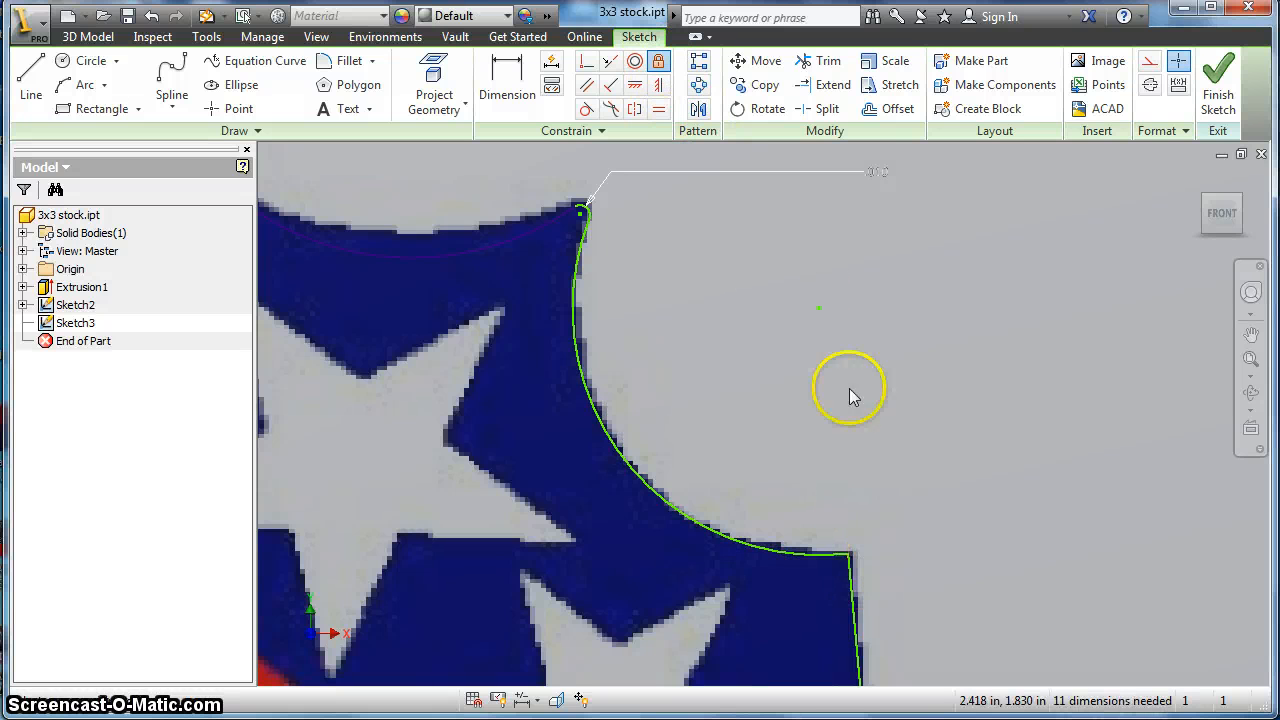
right_click(777, 338)
left_click(689, 338)
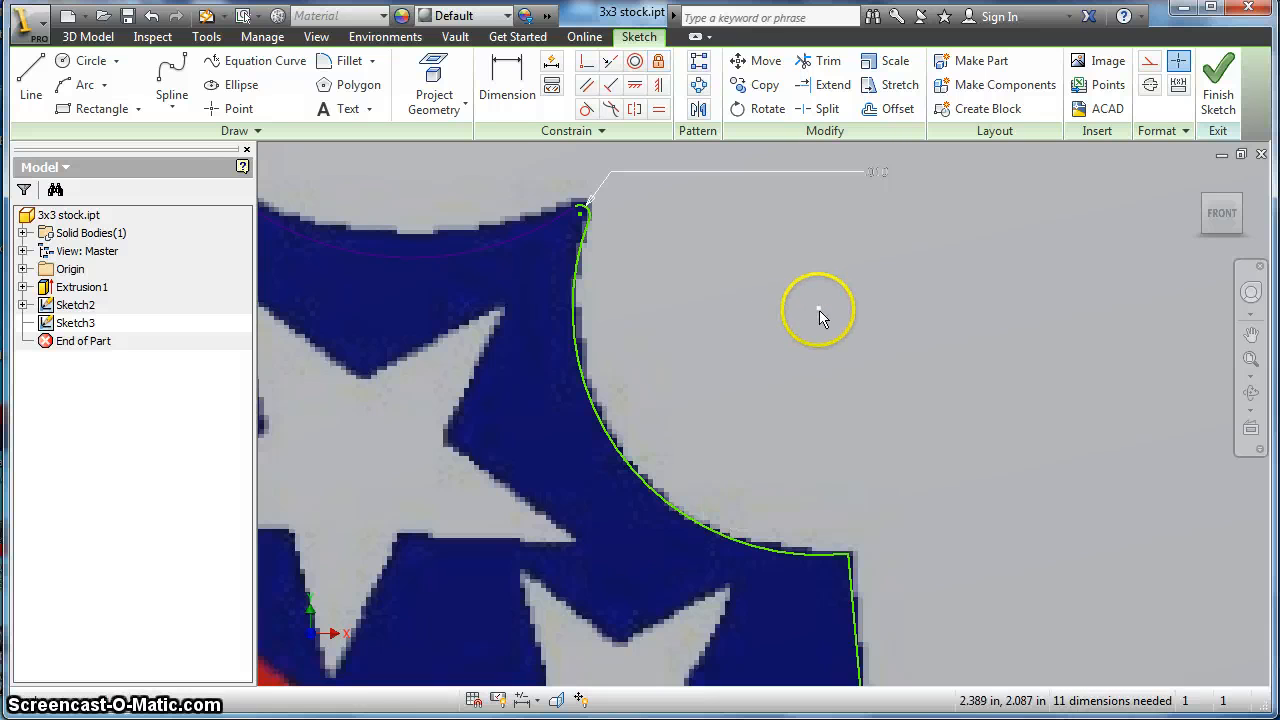
Shift the centers of the second concave arc and the corner fillet inward, and try to fix the fillet's center.
mouse_move(818, 314)
left_mouse_down()
mouse_move(811, 331)
mouse_move(743, 363)
mouse_move(787, 348)
mouse_move(775, 355)
left_mouse_up()
scroll(610, 195, "down", 5)
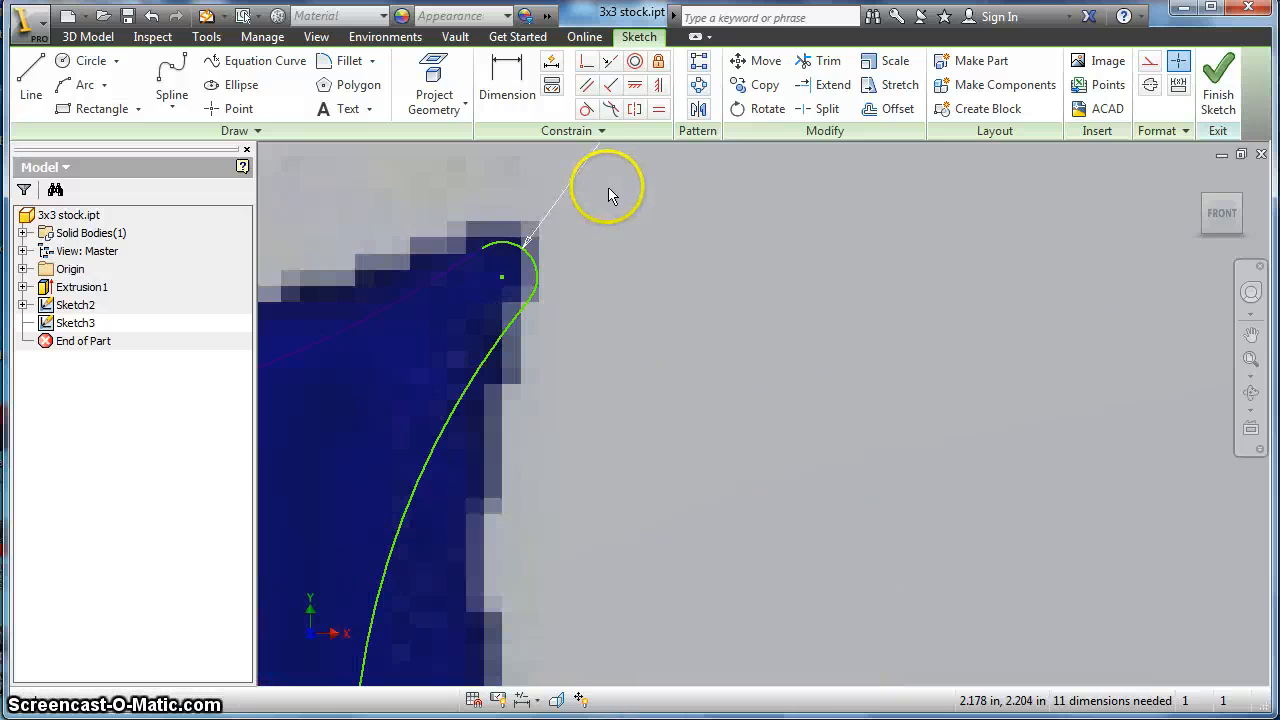
left_click_drag(500, 283, 494, 281)
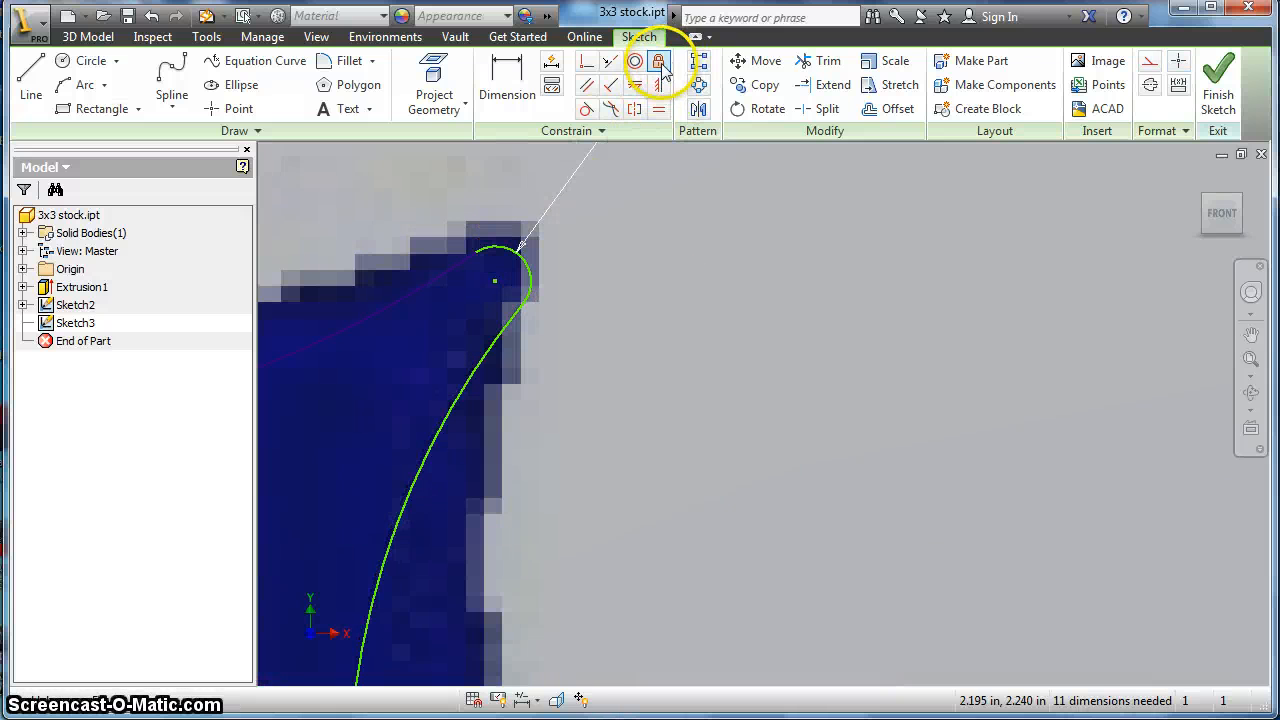
left_click(494, 281)
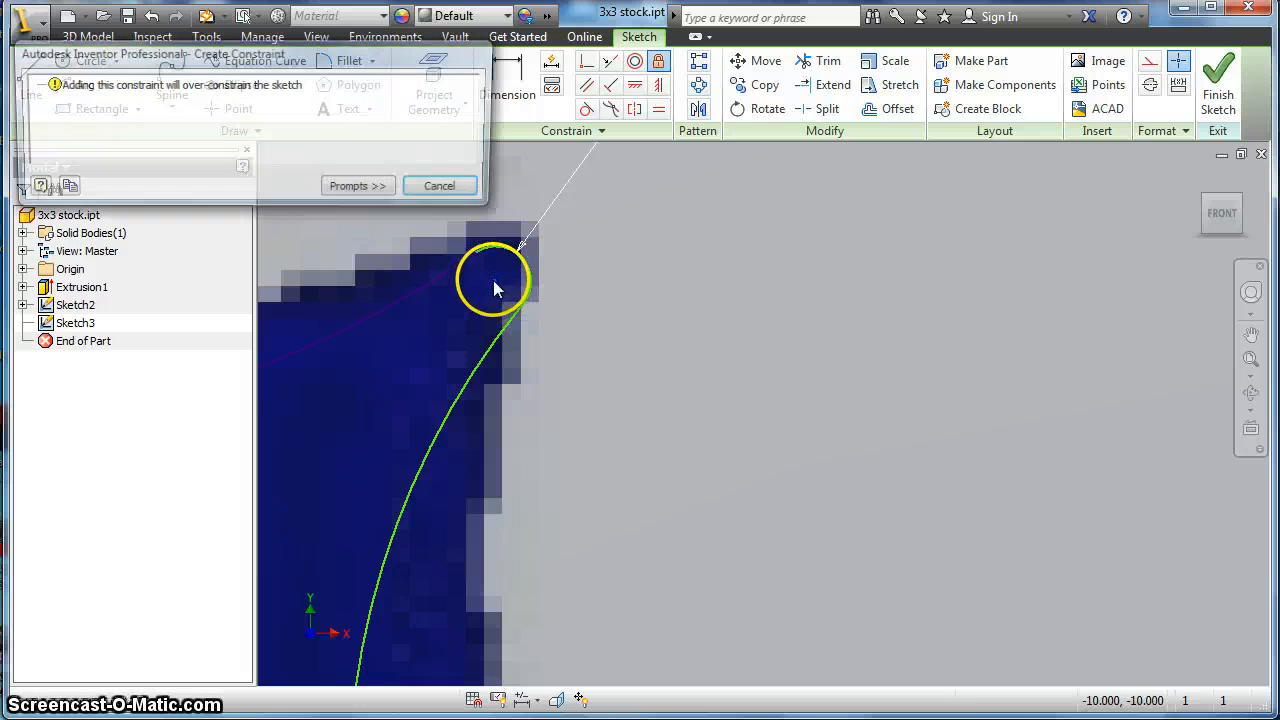
left_click(458, 188)
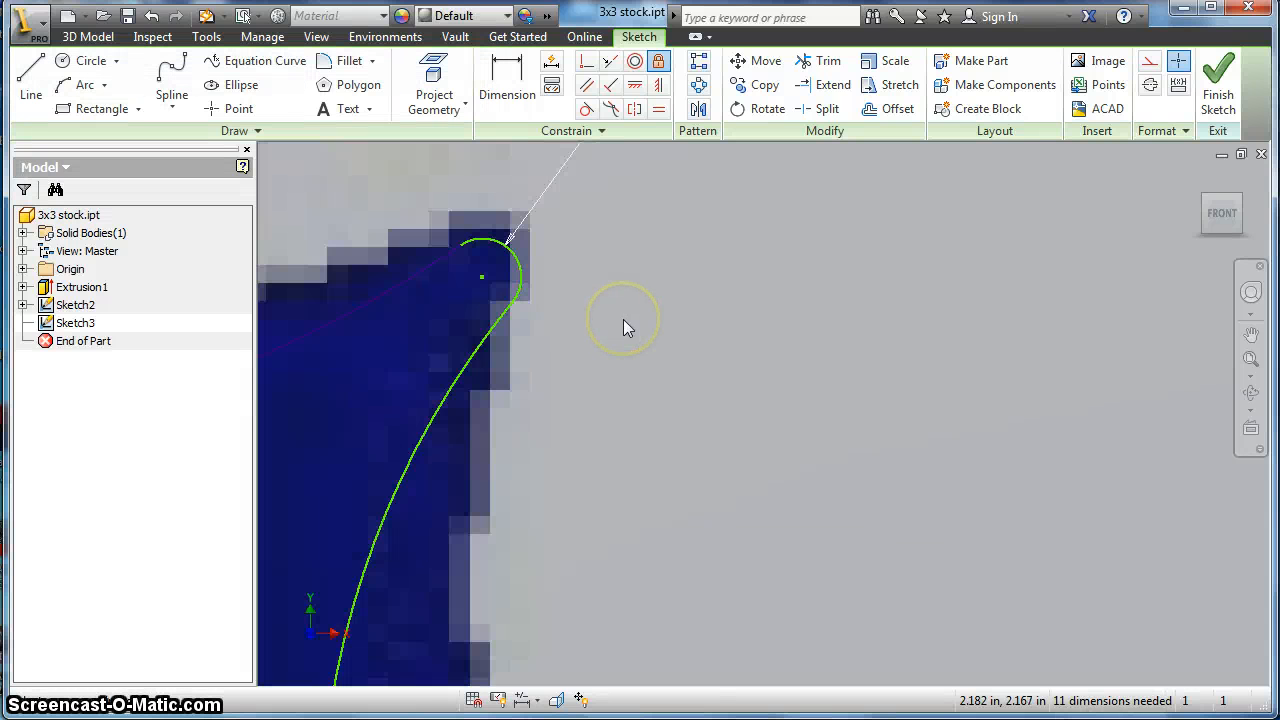
End the Fix command and reshape the second concave arc outward toward the crest's blue edge.
scroll(615, 326, "down", 2)
scroll(607, 340, "down", 3)
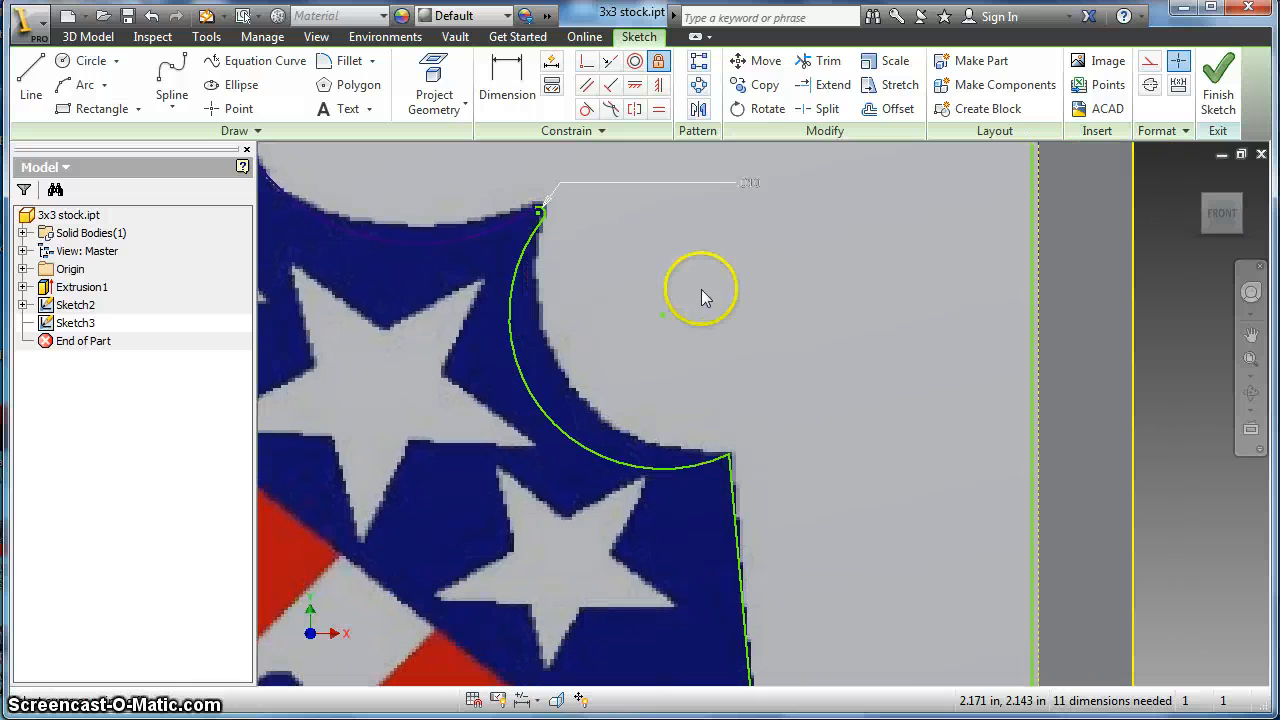
right_click(710, 287)
left_click(785, 279)
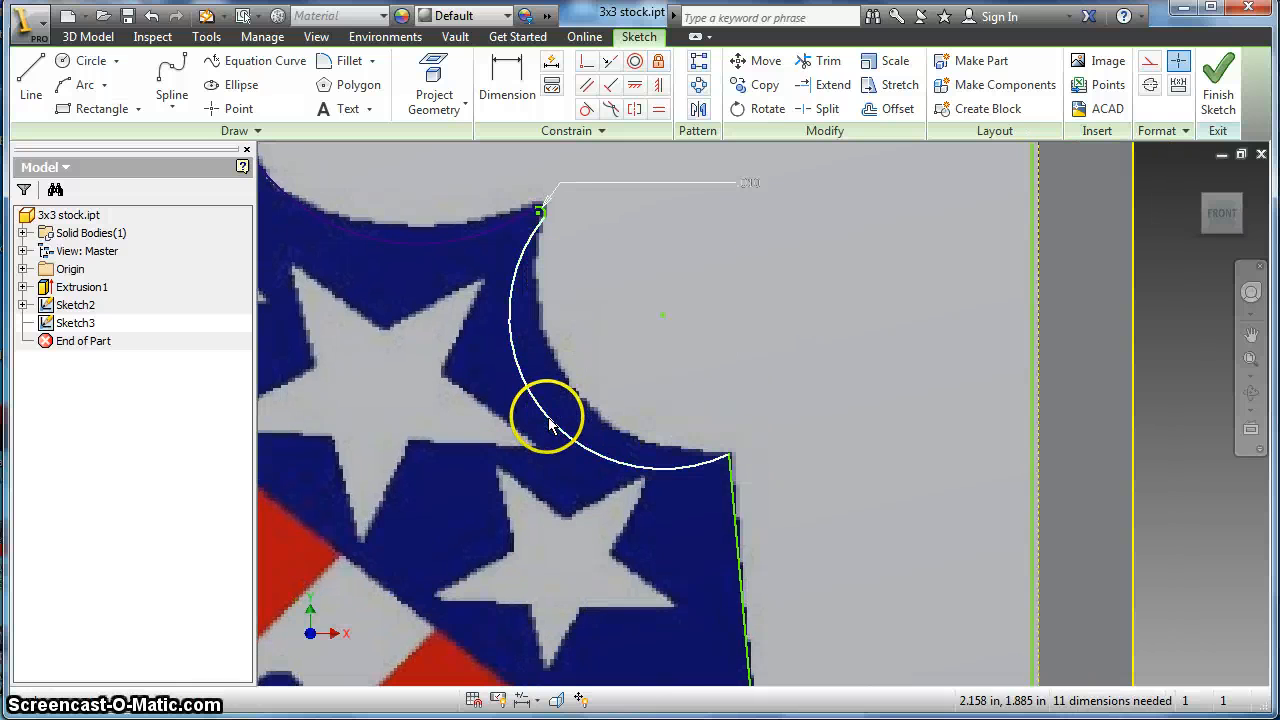
left_click_drag(592, 398, 637, 379)
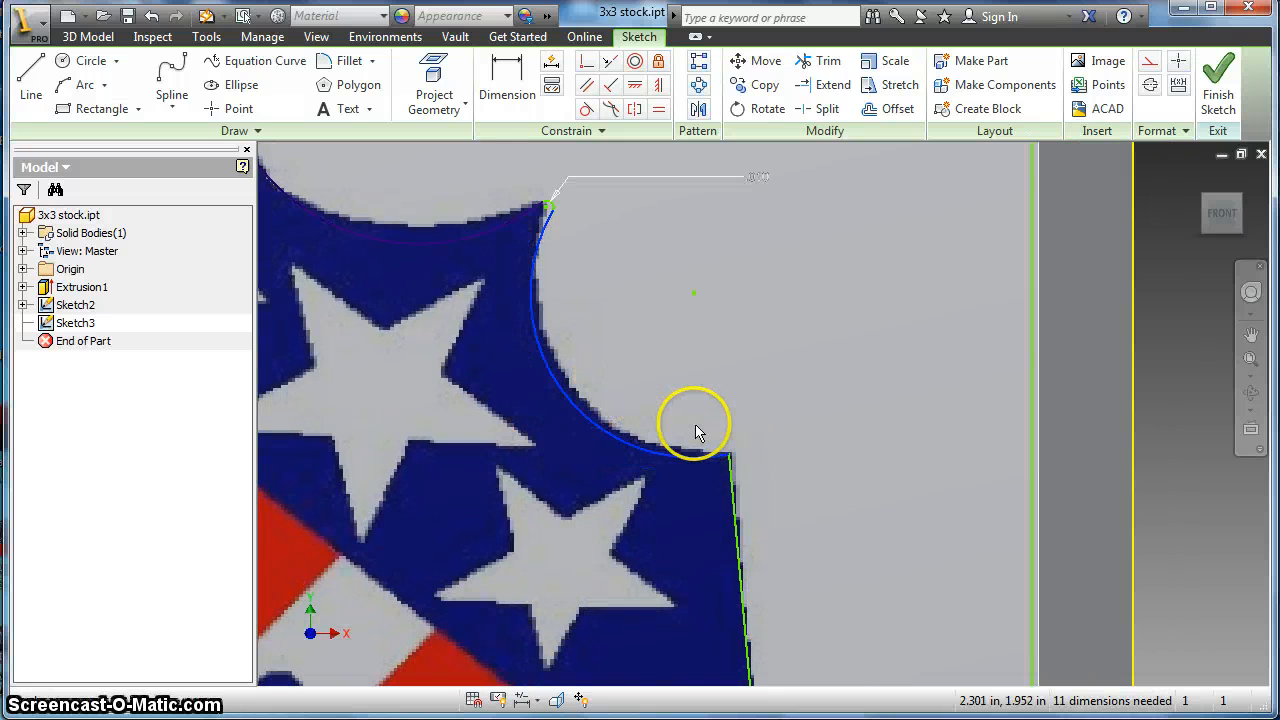
scroll(697, 432, "down", 3)
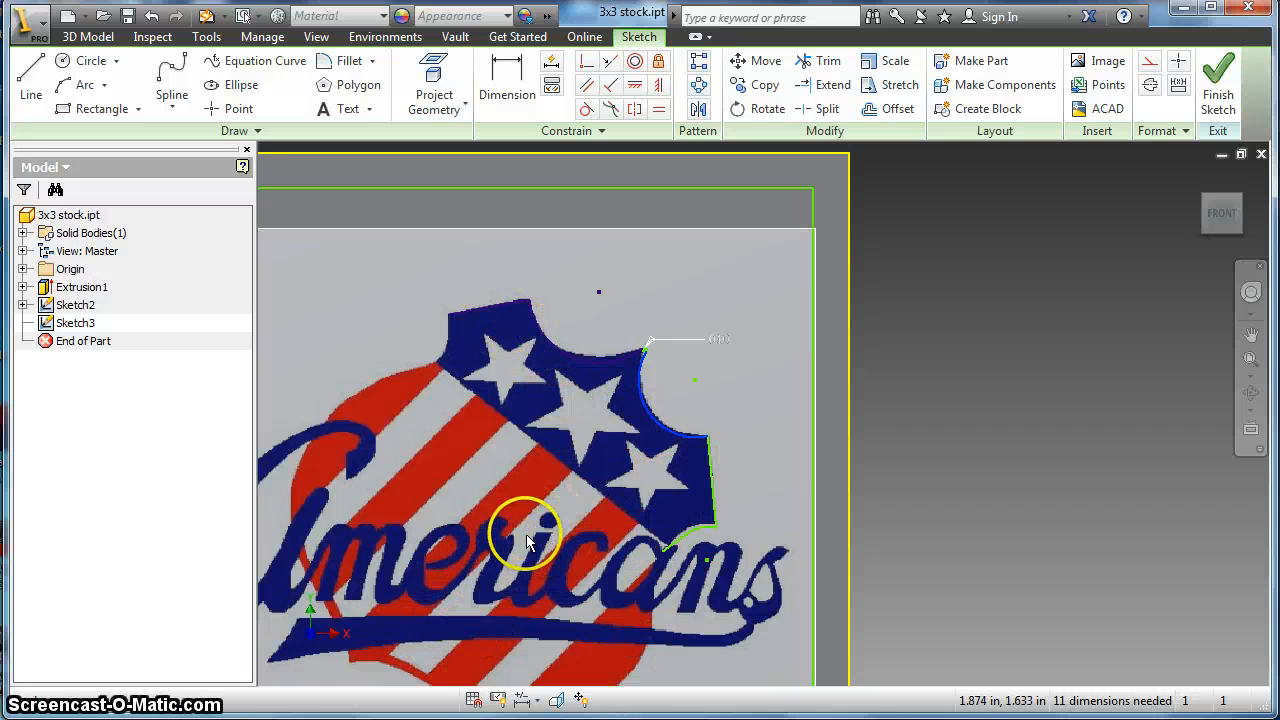
scroll(530, 541, "down", 2)
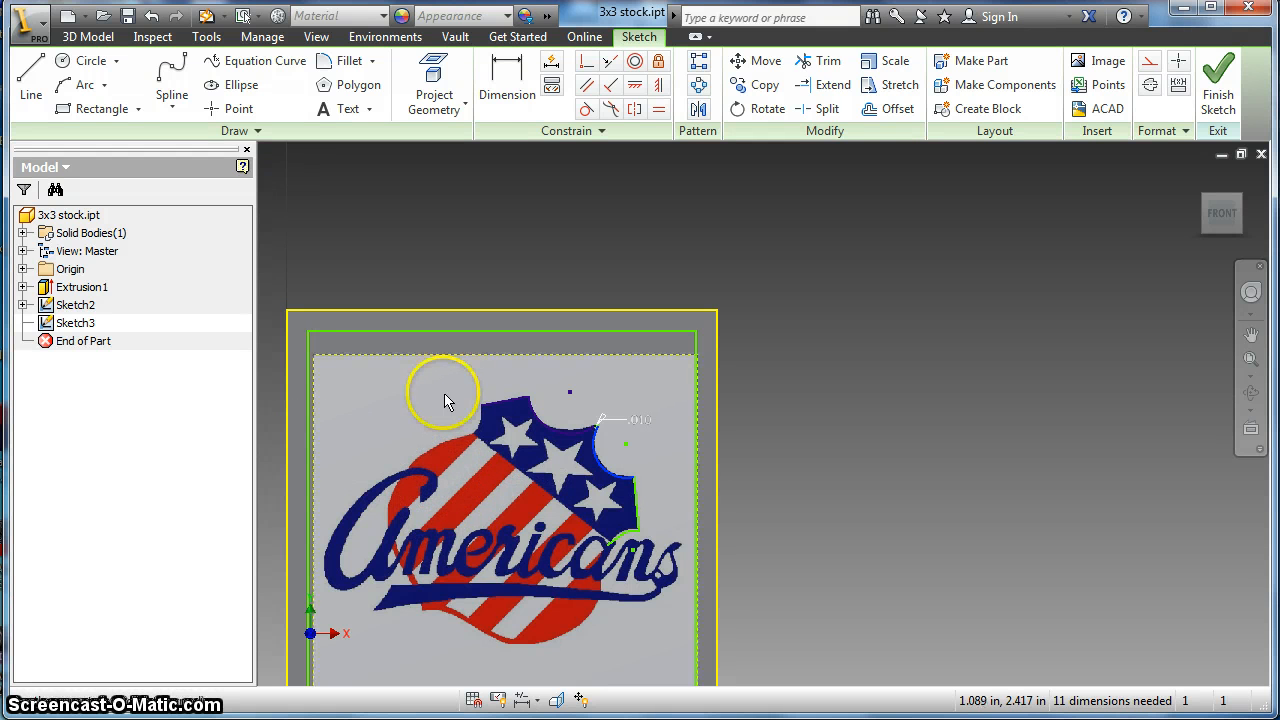
mouse_move(444, 392)
middle_mouse_down()
mouse_move(491, 318)
mouse_move(503, 327)
middle_mouse_up()
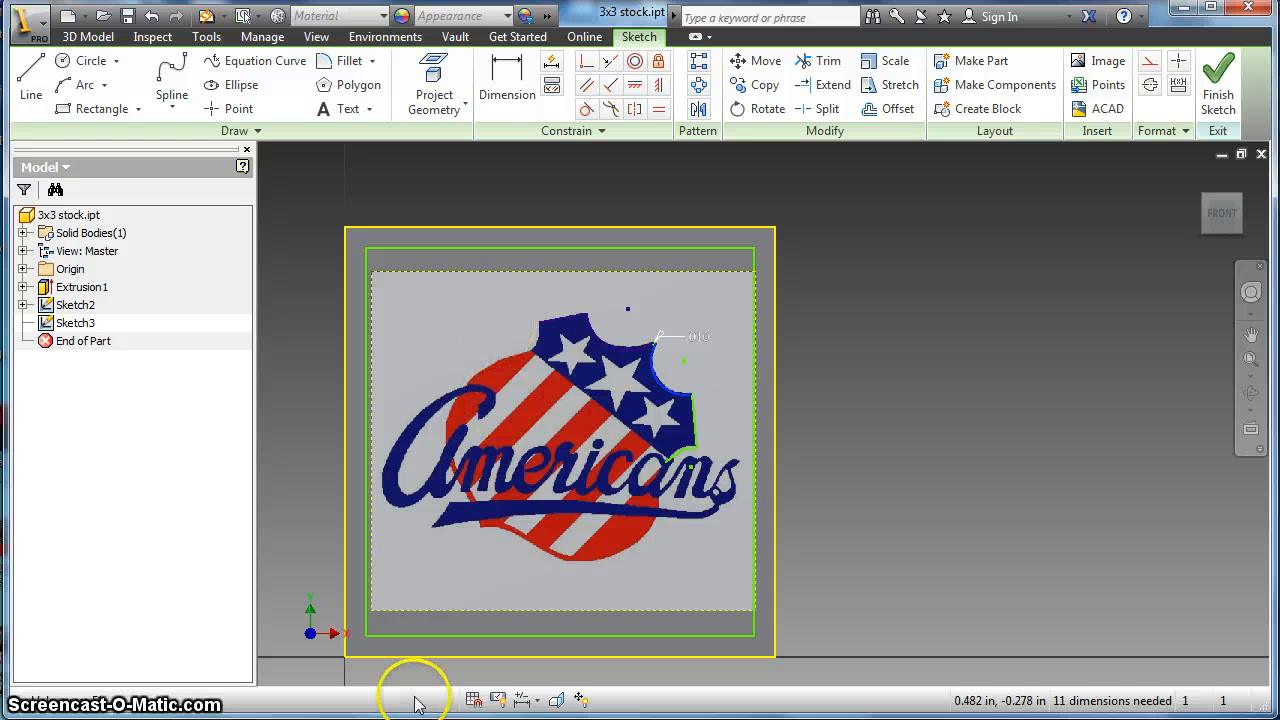